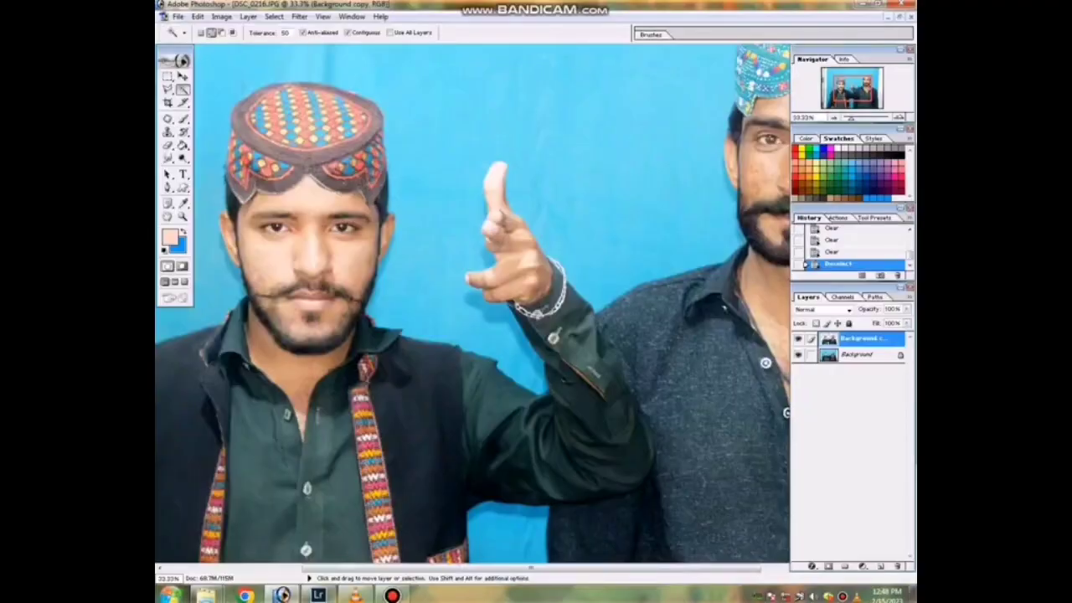
# Fit the photo in view and toggle Background copy's visibility to check the cut-out men
pyautogui.hotkey('ctrl', '-')
pyautogui.hotkey('ctrl', '-')
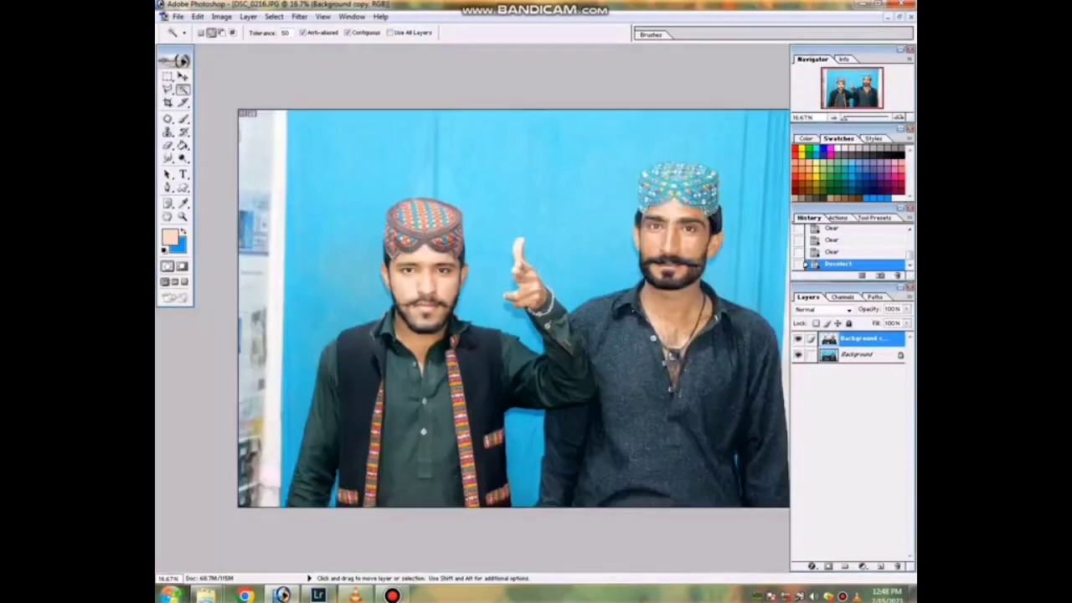
pyautogui.hotkey('ctrl', '+')
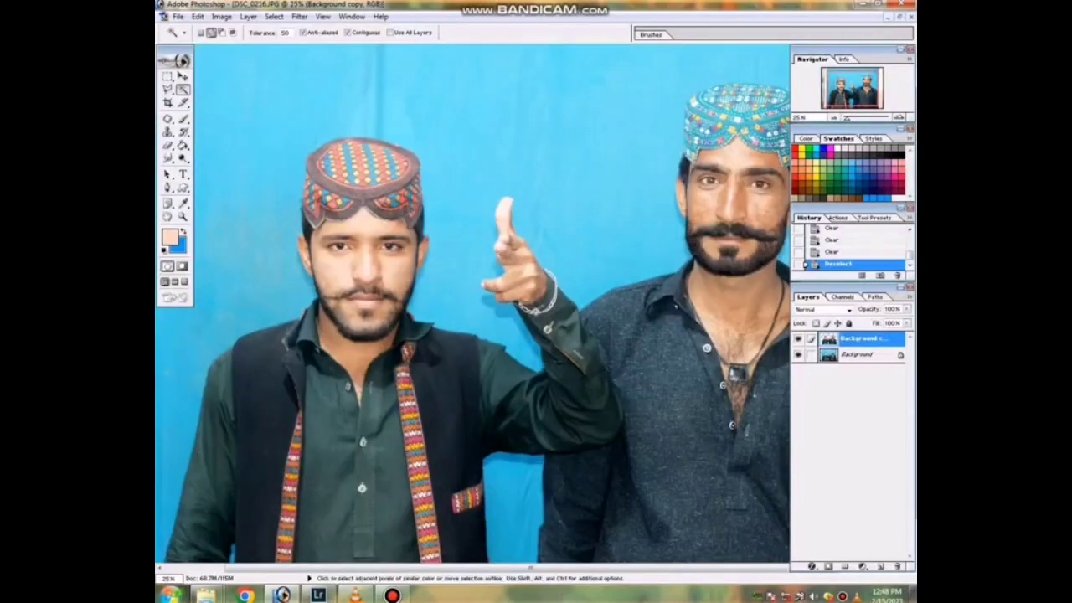
pyautogui.click(798, 338)
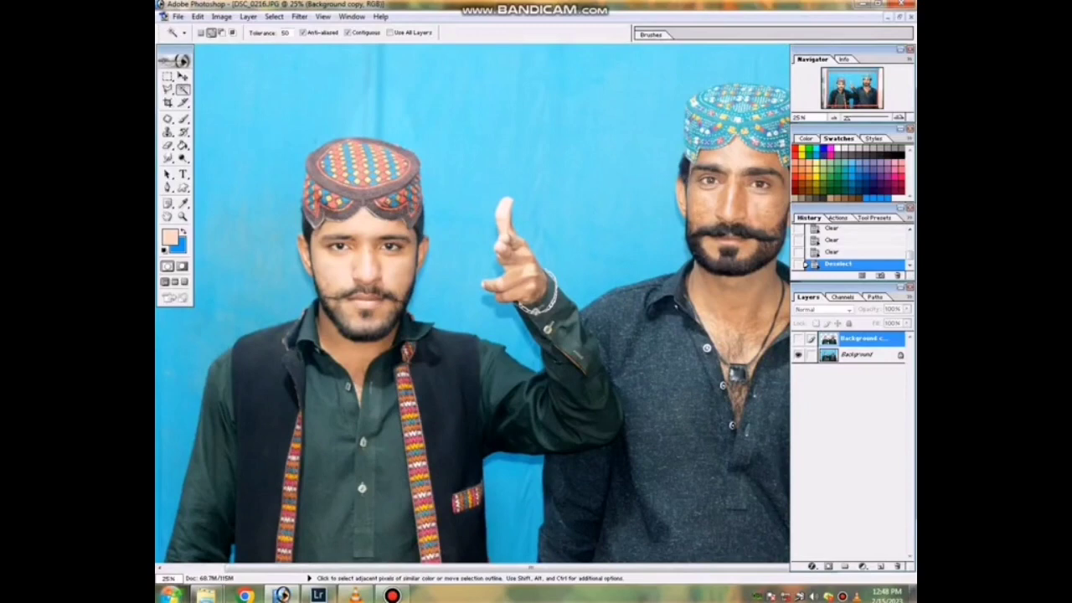
pyautogui.click(798, 339)
# Hide the Background layer and drag the brick texture into the canvas's top-left
pyautogui.click(798, 354)
pyautogui.hotkey('ctrl', '-')
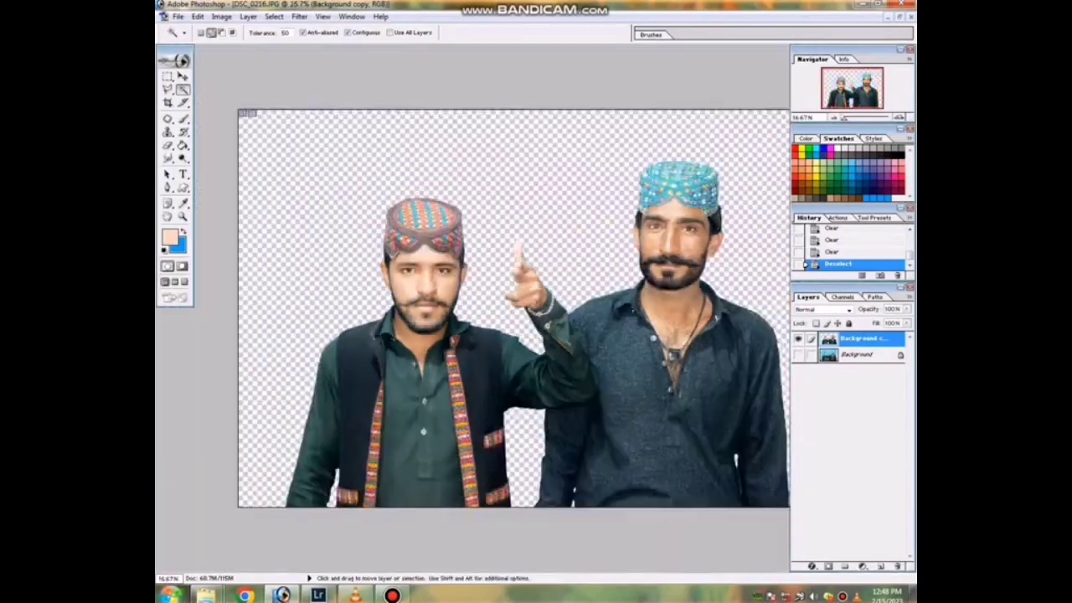
pyautogui.hotkey('ctrl', '-')
pyautogui.hotkey('ctrl', '-')
pyautogui.hotkey('ctrl', '+')
pyautogui.hotkey('ctrl', '+')
pyautogui.hotkey('shift', 'alt')
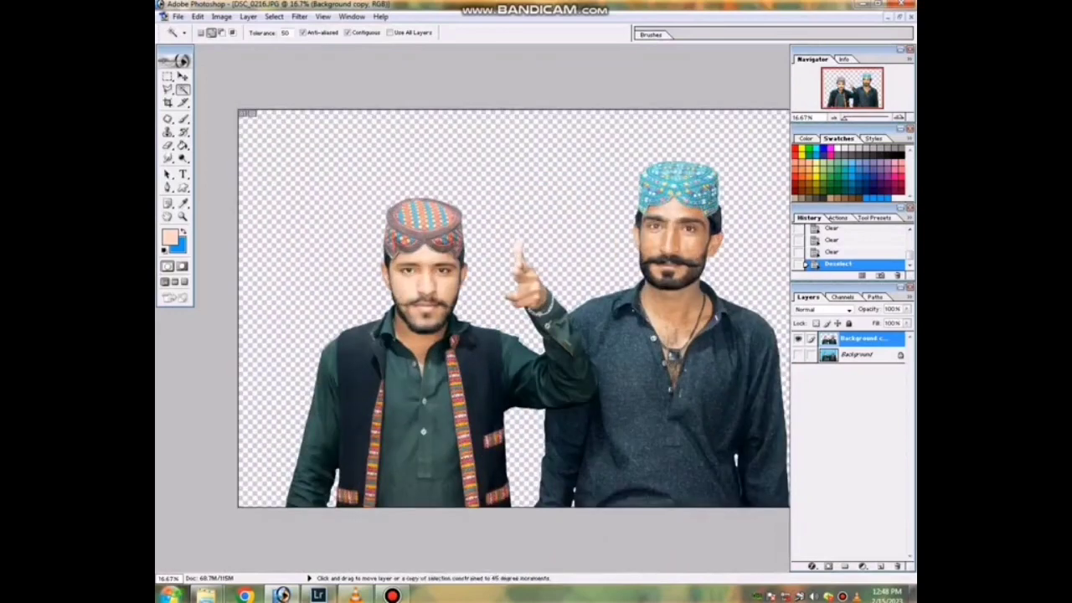
pyautogui.hotkey('ctrl', 'shift', 'alt', 'l')
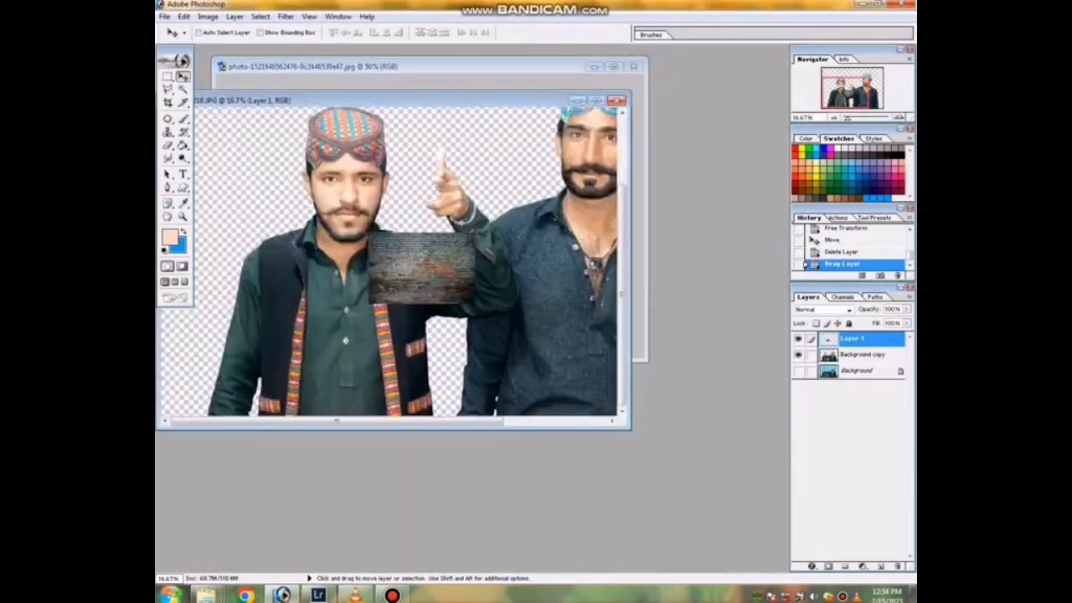
pyautogui.click(595, 100)
pyautogui.moveTo(499, 342); pyautogui.dragTo(291, 145)
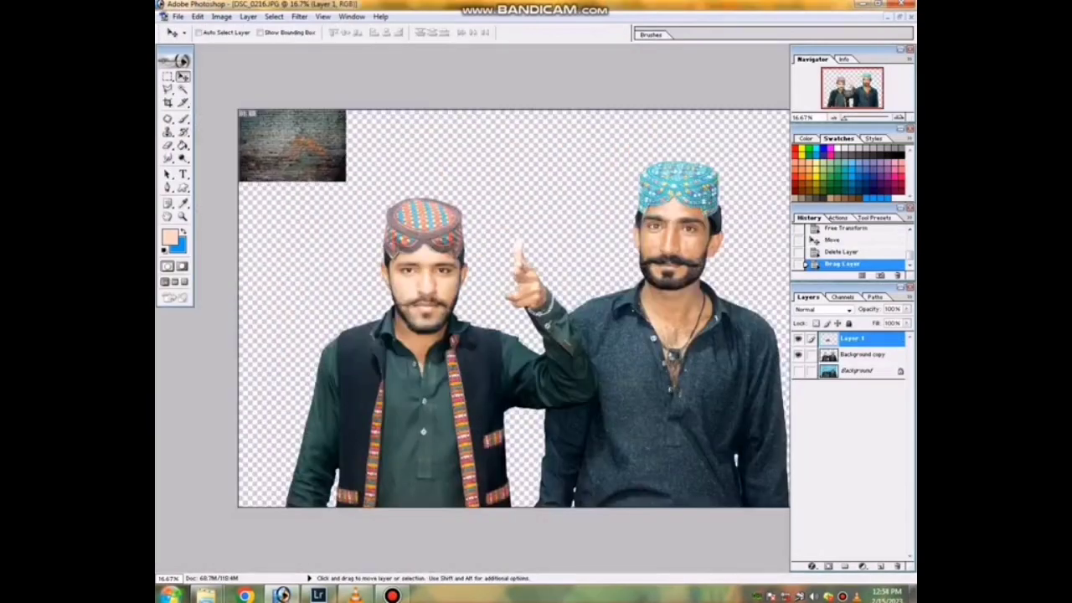
# Scale the brick texture to fill the canvas and send it behind the cut-out men
pyautogui.hotkey('ctrl', '-')
pyautogui.hotkey('ctrl', 't')
pyautogui.moveTo(394, 210)
pyautogui.mouseDown()
pyautogui.moveTo(743, 434)
pyautogui.moveTo(758, 478)
pyautogui.mouseUp()
pyautogui.press('Return')
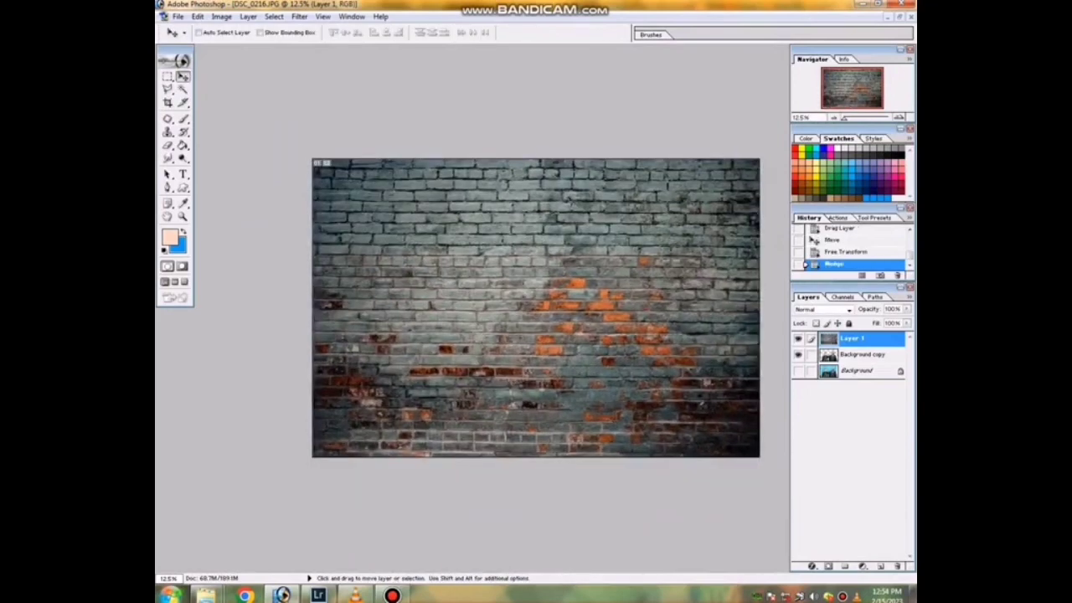
pyautogui.hotkey('ctrl', 't')
pyautogui.press('Return')
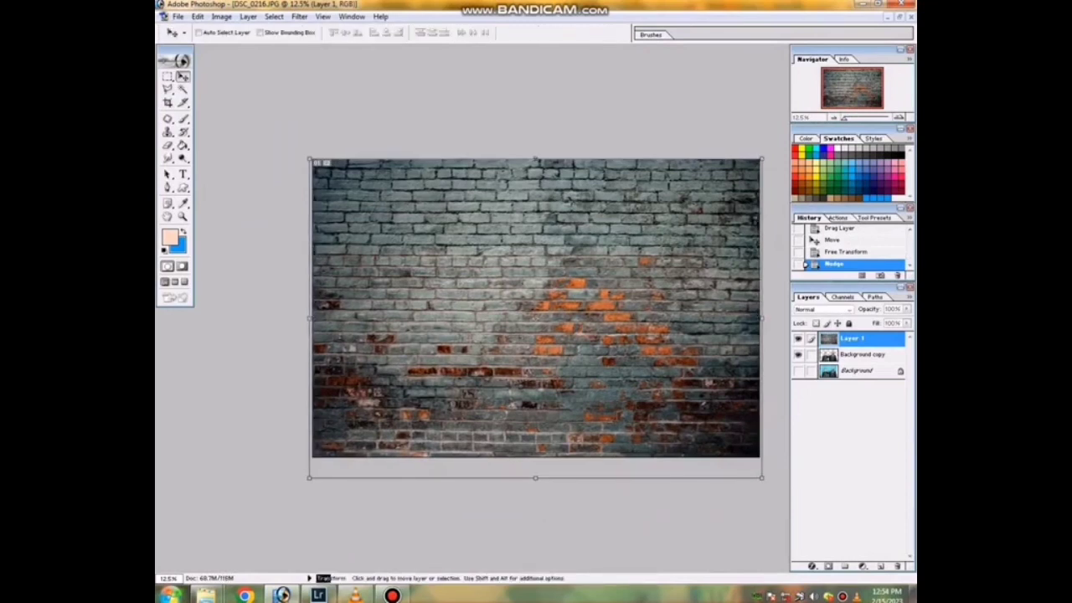
pyautogui.hotkey('ctrl', '[')
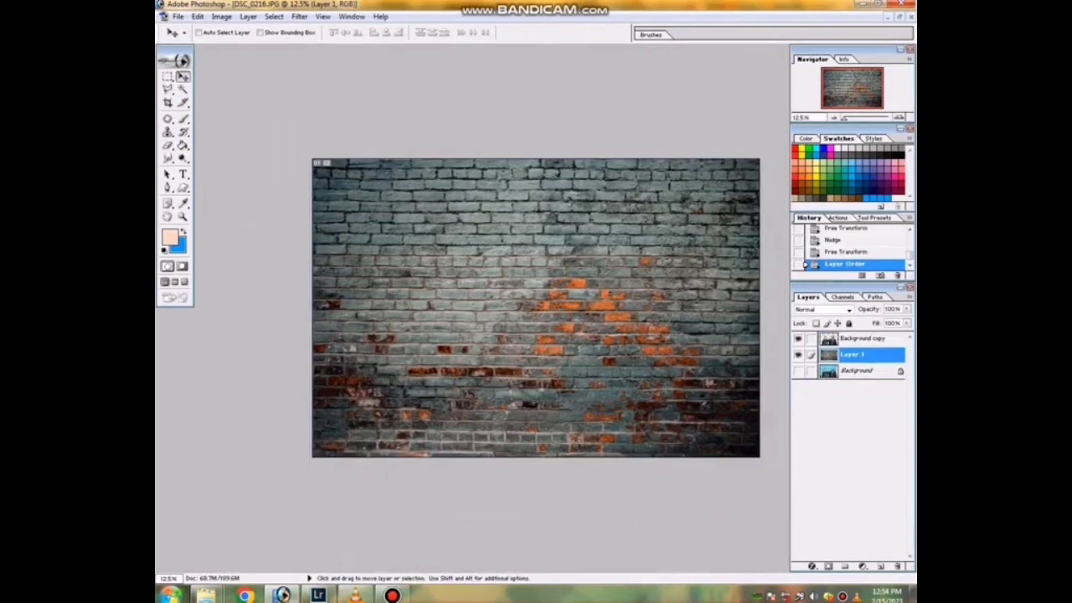
pyautogui.rightClick(622, 257)
# Duplicate the cut-out men layer and place the copy behind the original
pyautogui.click(661, 264)
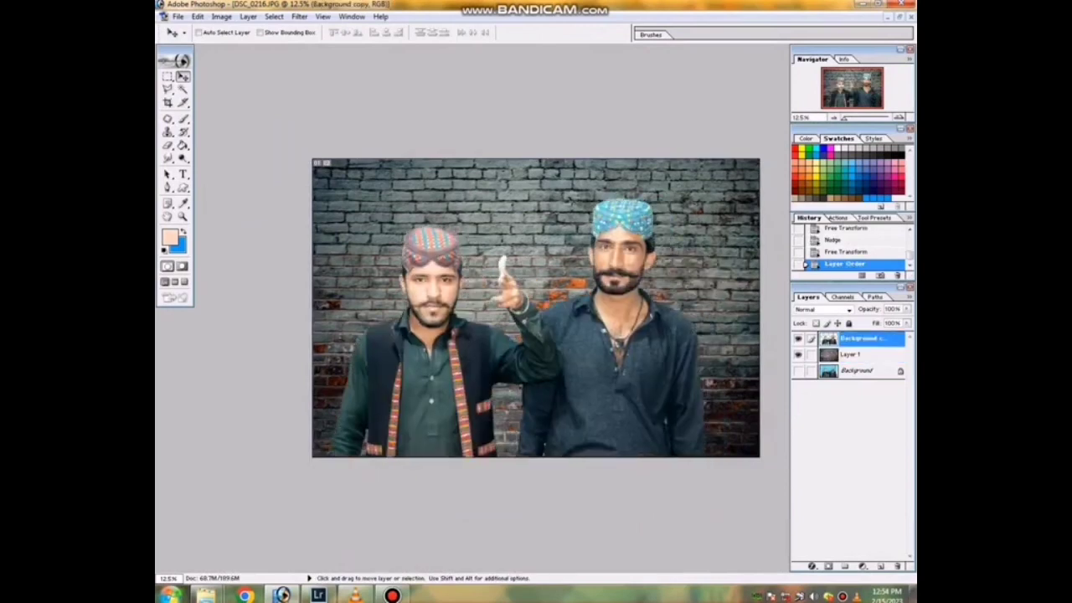
pyautogui.moveTo(661, 277); pyautogui.dragTo(629, 268)
pyautogui.hotkey('ctrl', 'z')
pyautogui.hotkey('ctrl', 'z')
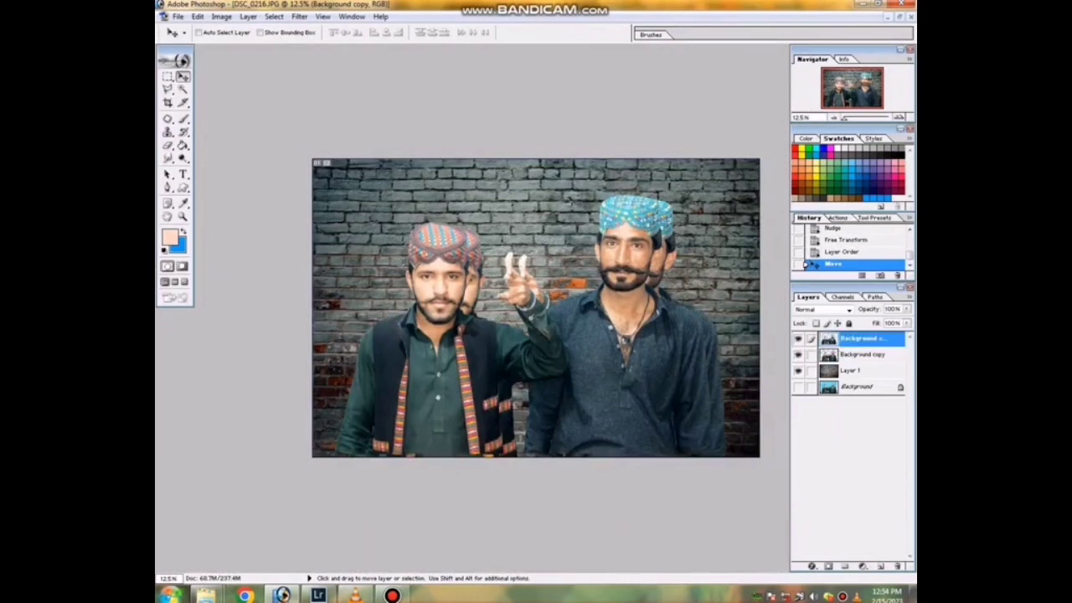
pyautogui.moveTo(452, 334); pyautogui.dragTo(435, 322)
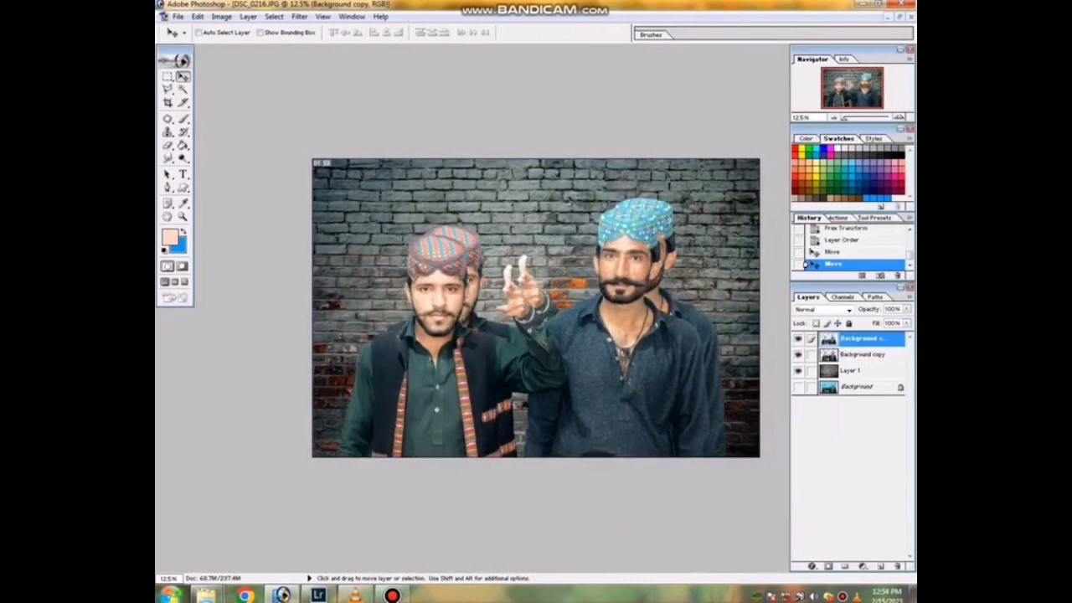
pyautogui.moveTo(862, 338); pyautogui.dragTo(863, 362)
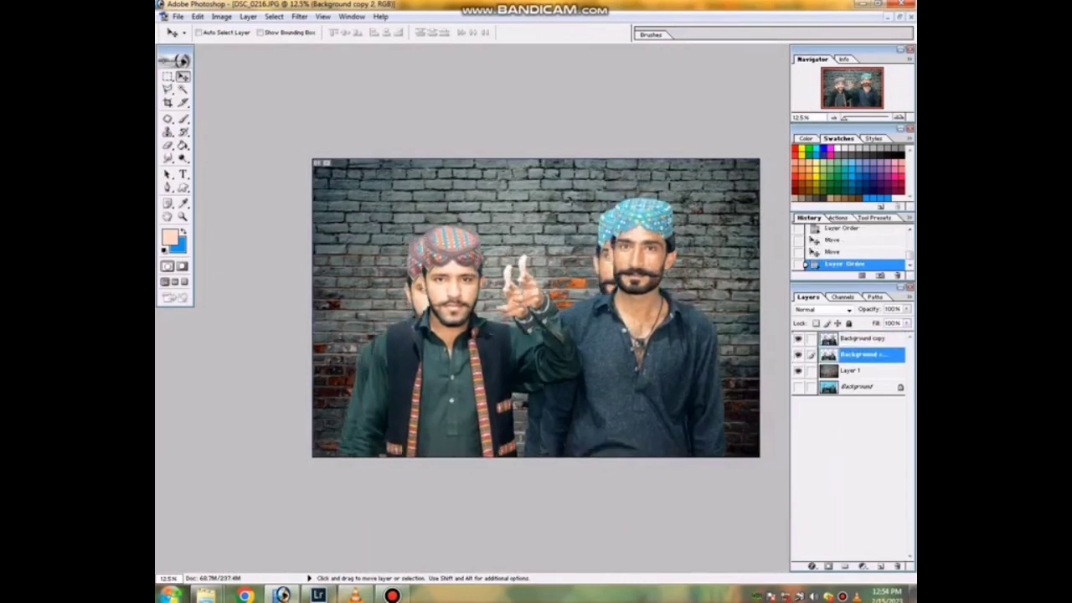
# Enlarge the duplicate men to about 147% and shift it up and left
pyautogui.hotkey('ctrl', '-')
pyautogui.hotkey('ctrl', 't')
pyautogui.moveTo(652, 412); pyautogui.dragTo(718, 451)
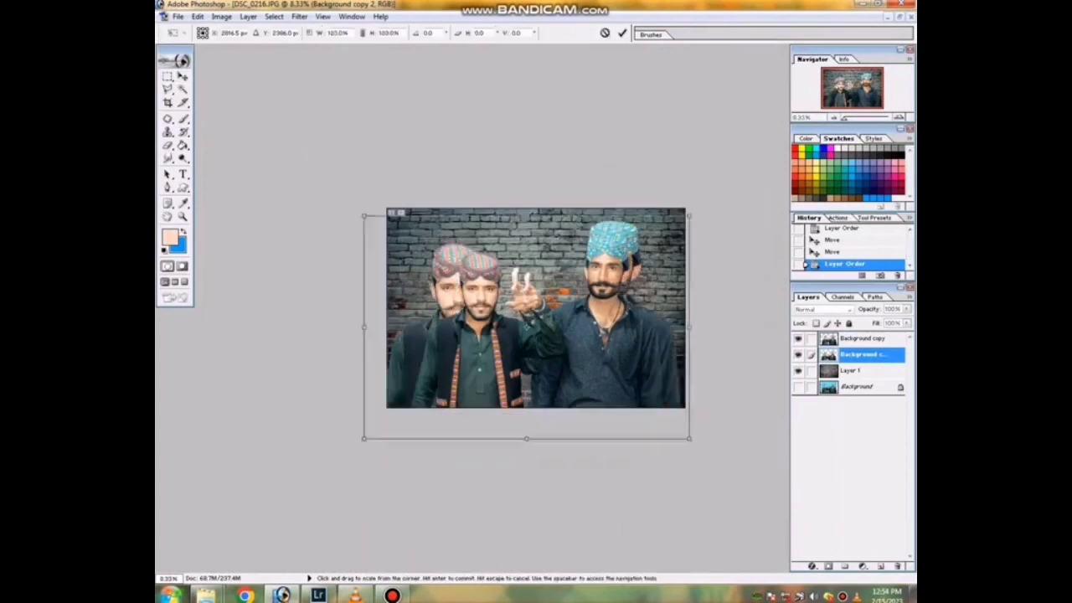
pyautogui.moveTo(536, 335); pyautogui.dragTo(532, 322)
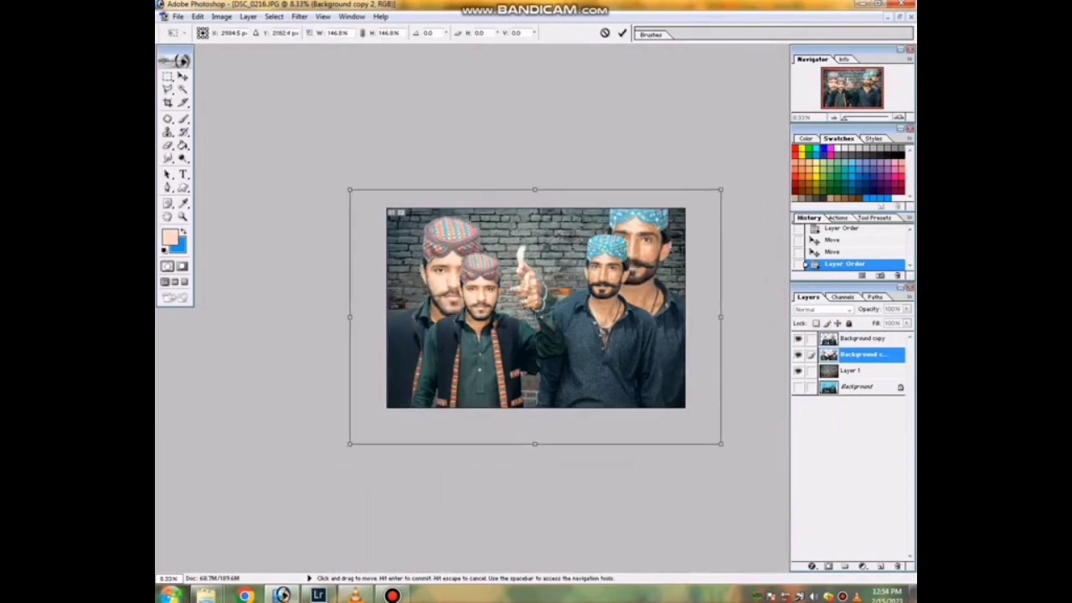
pyautogui.press('Return')
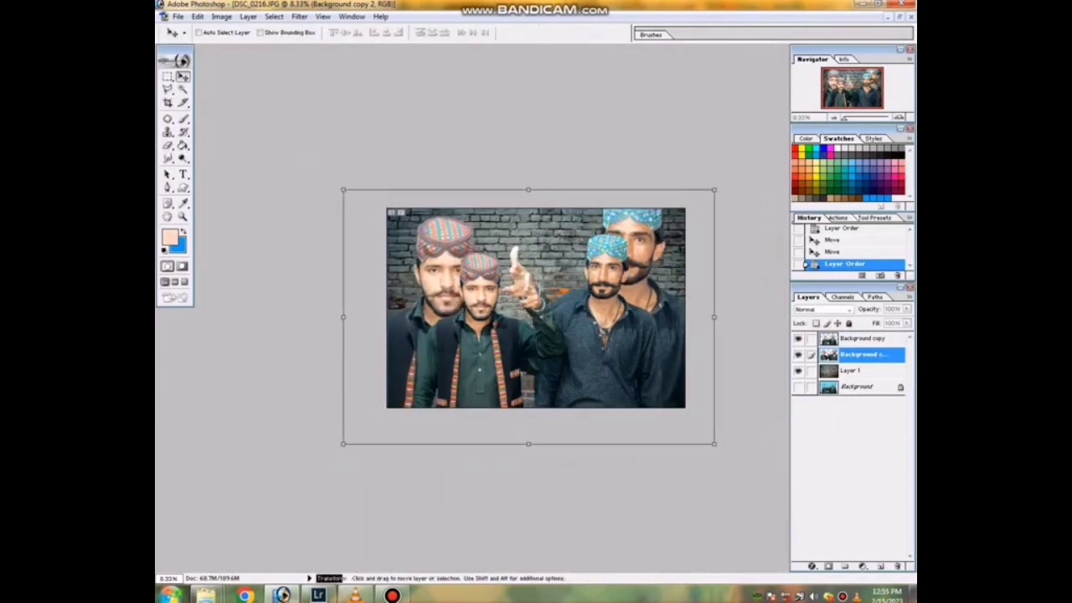
# Set Background copy 2's blend mode to Hard Light and view the composition at 12.5%
pyautogui.click(822, 309)
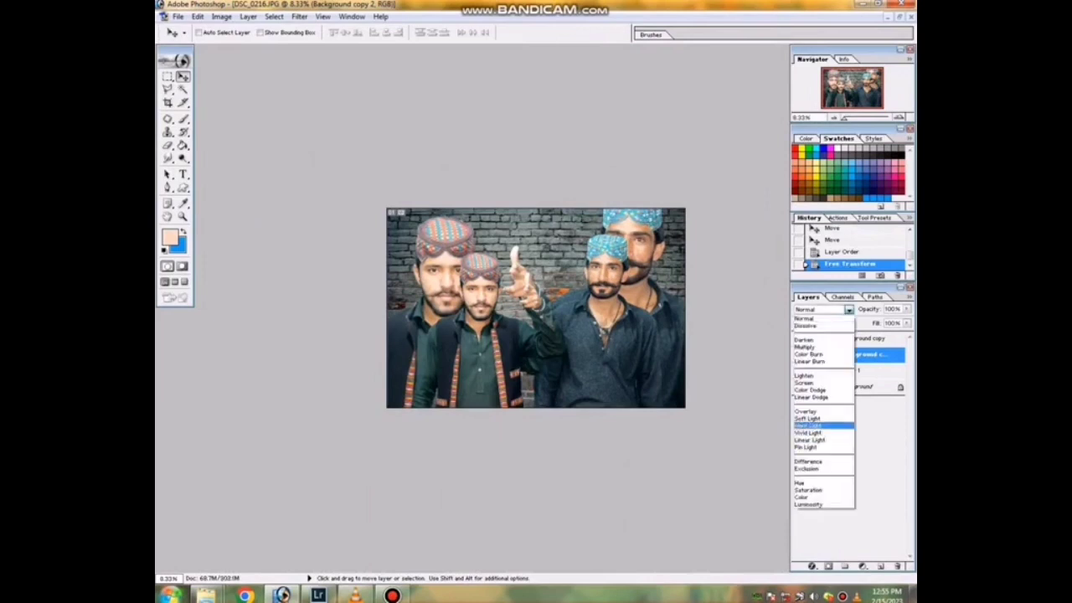
pyautogui.click(825, 425)
pyautogui.press('Return')
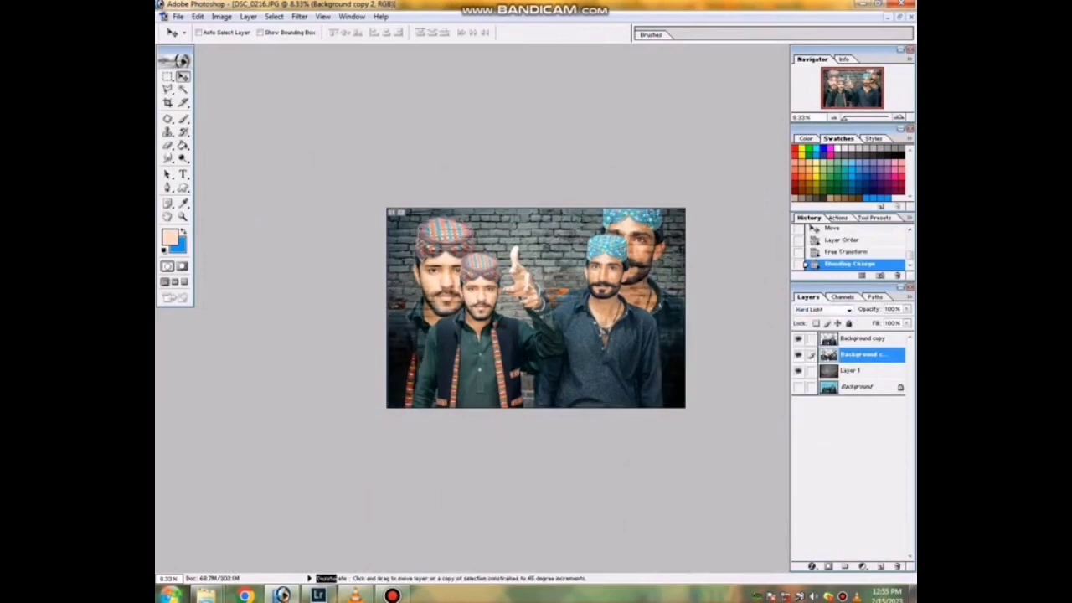
pyautogui.hotkey('ctrl', '+')
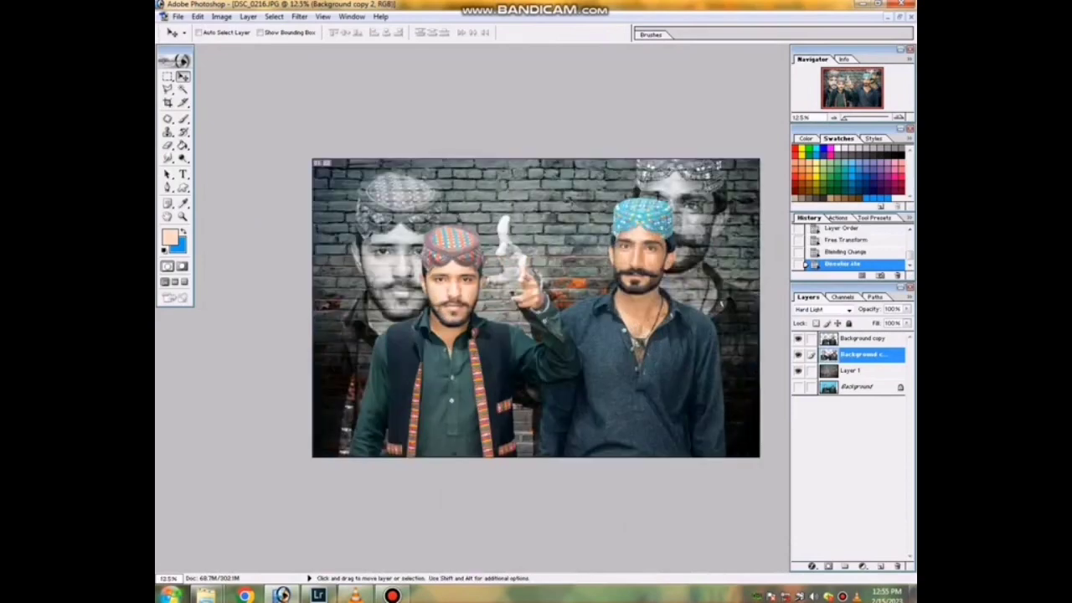
pyautogui.hotkey('ctrl', '+')
pyautogui.hotkey('ctrl', '-')
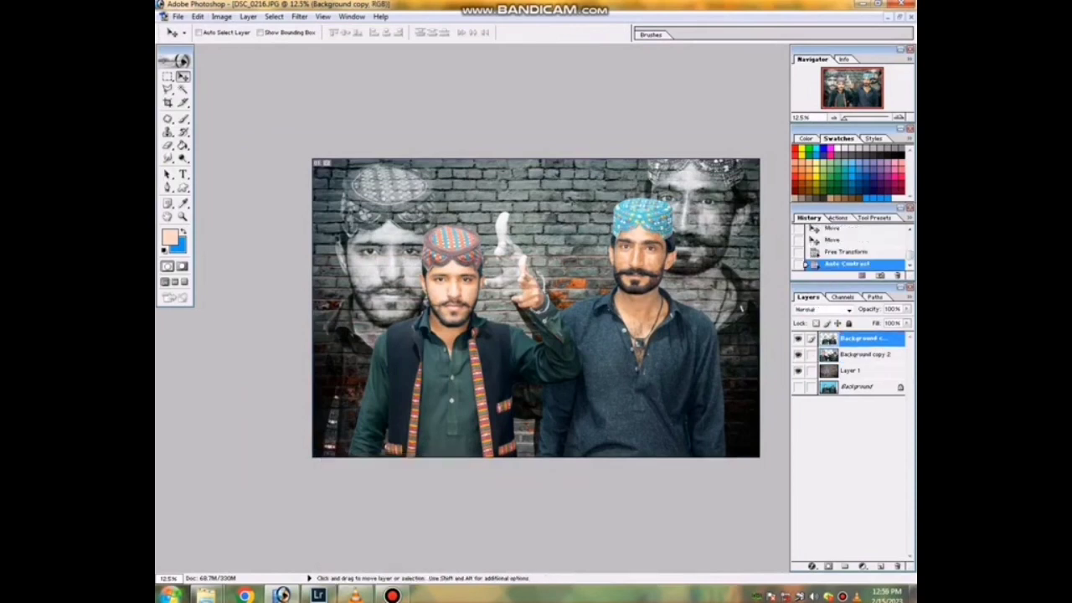
# Apply Levels to the front men and add a farther, larger, lower-opacity Drop Shadow
pyautogui.hotkey('ctrl', 'l')
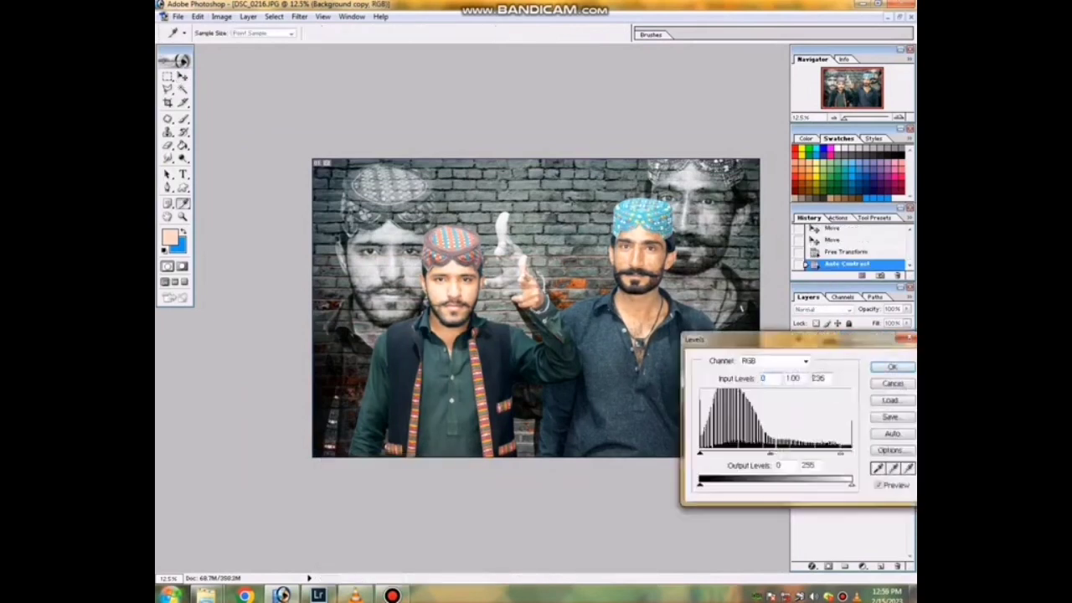
pyautogui.press('Return')
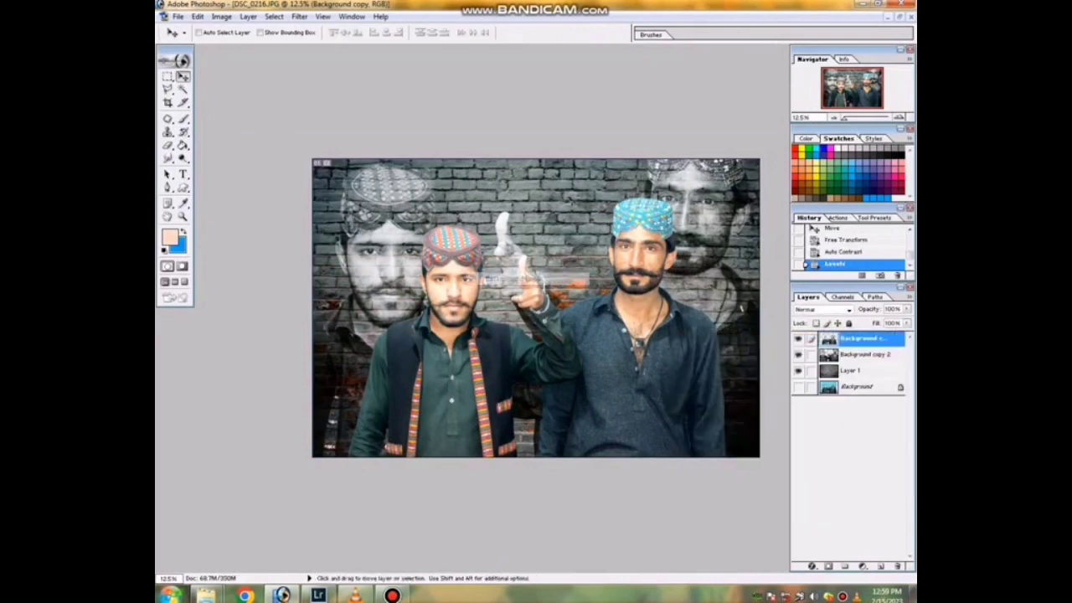
pyautogui.click(811, 566)
pyautogui.click(833, 440)
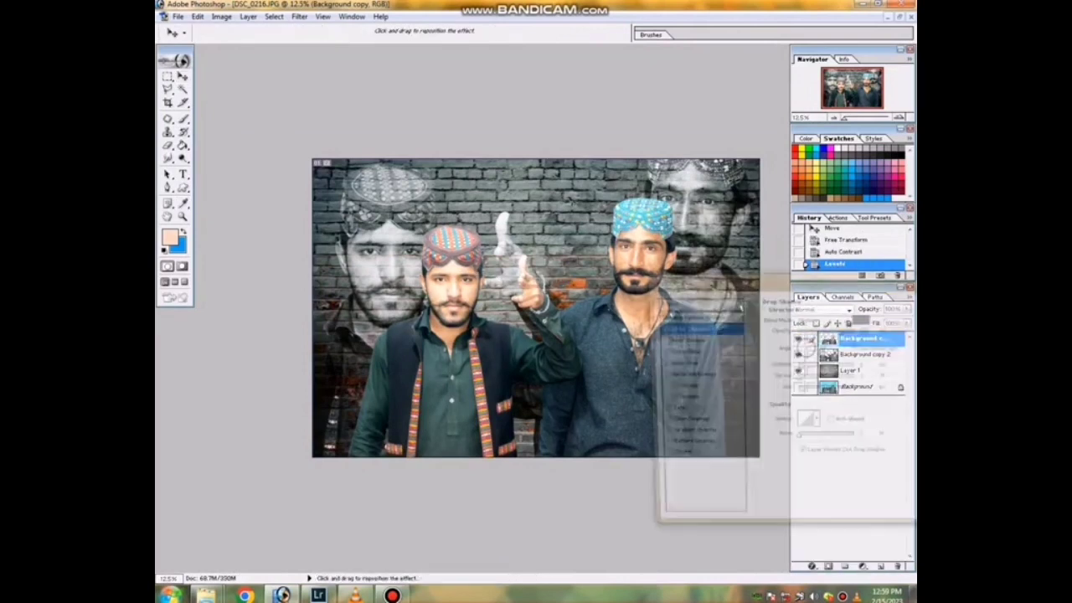
pyautogui.moveTo(799, 366); pyautogui.dragTo(848, 365)
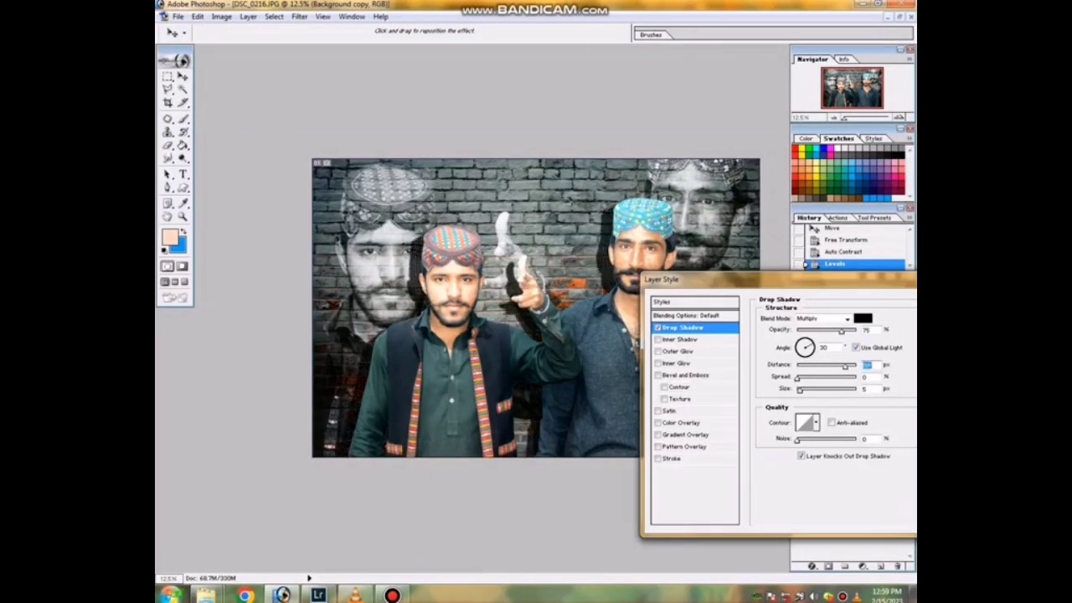
pyautogui.moveTo(798, 390); pyautogui.dragTo(808, 390)
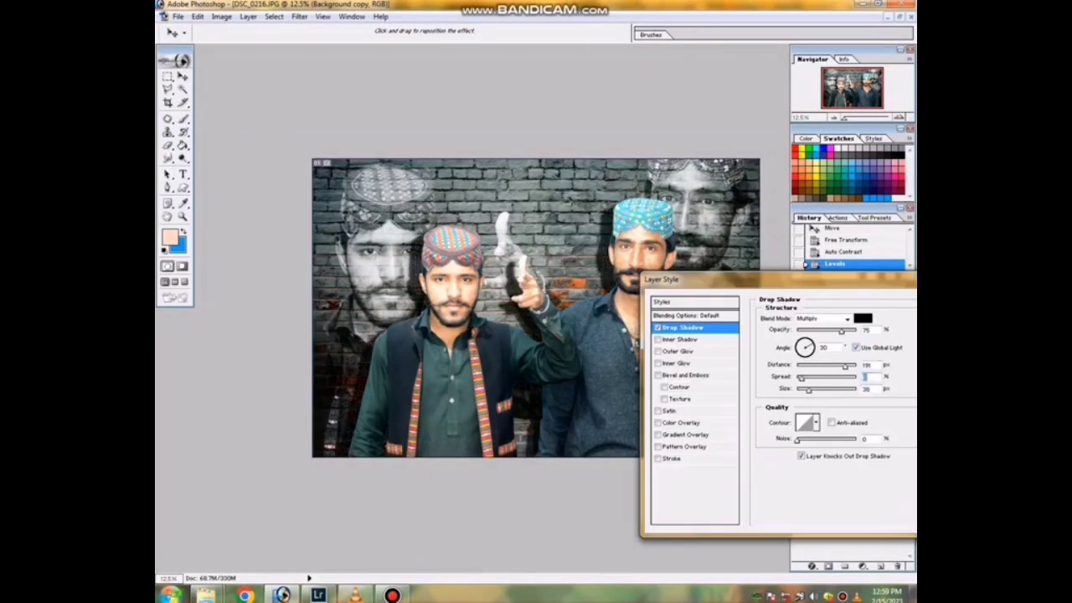
pyautogui.moveTo(840, 331); pyautogui.dragTo(827, 331)
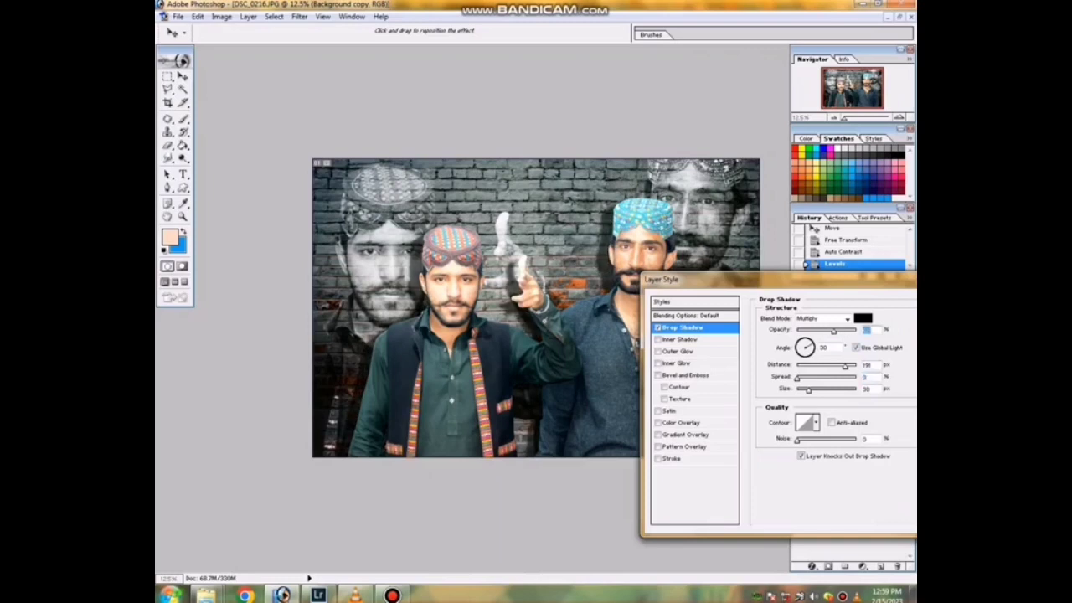
pyautogui.press('Return')
pyautogui.hotkey('ctrl', '-')
# Choose the Dodge Tool and target Layer 1, the brick wall
pyautogui.moveTo(183, 157); pyautogui.dragTo(235, 170)
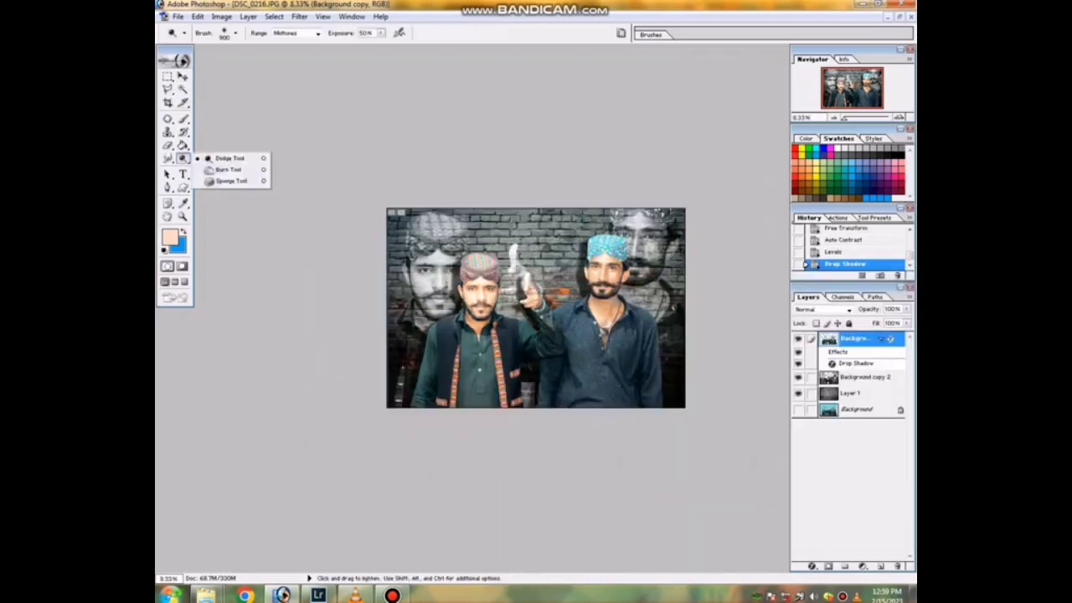
pyautogui.click(862, 393)
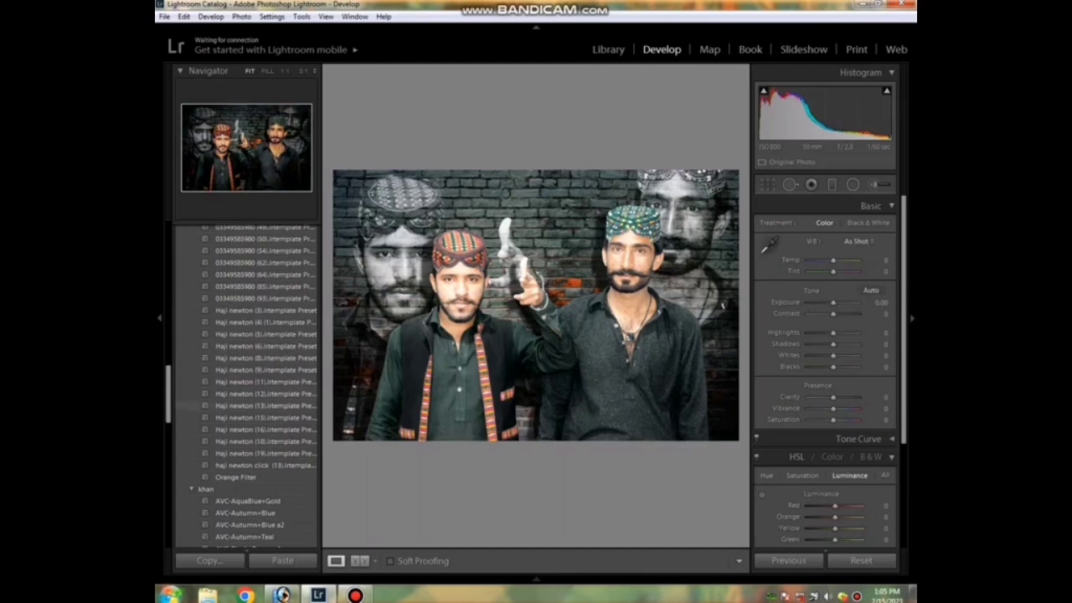
# Pick a preset, raise Clarity, Blacks, Shadows and Vibrance, lower Whites, then export from Library
pyautogui.click(260, 392)
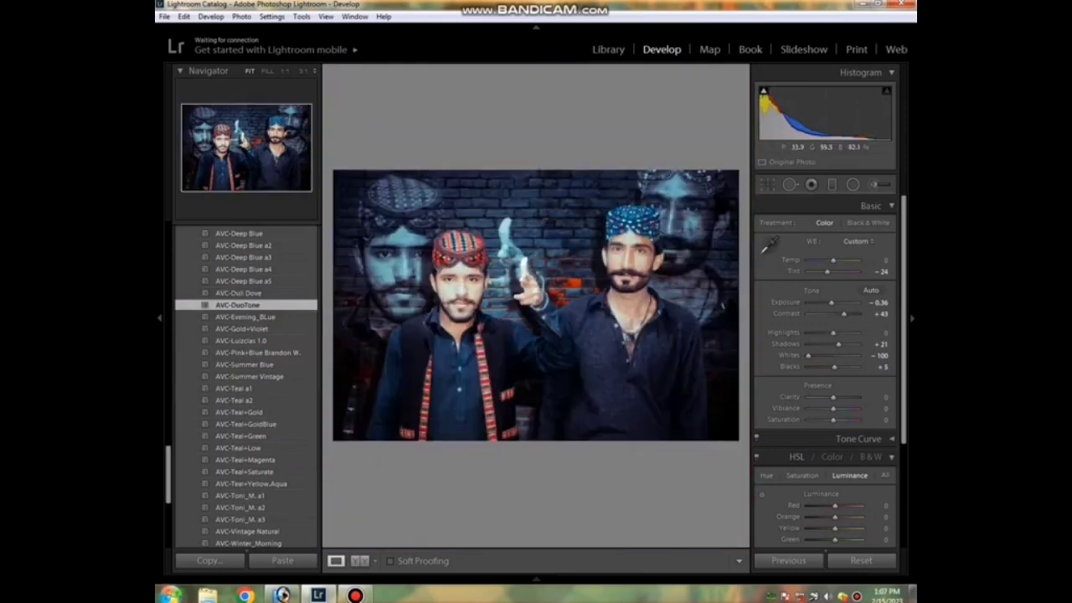
pyautogui.moveTo(832, 397); pyautogui.dragTo(842, 397)
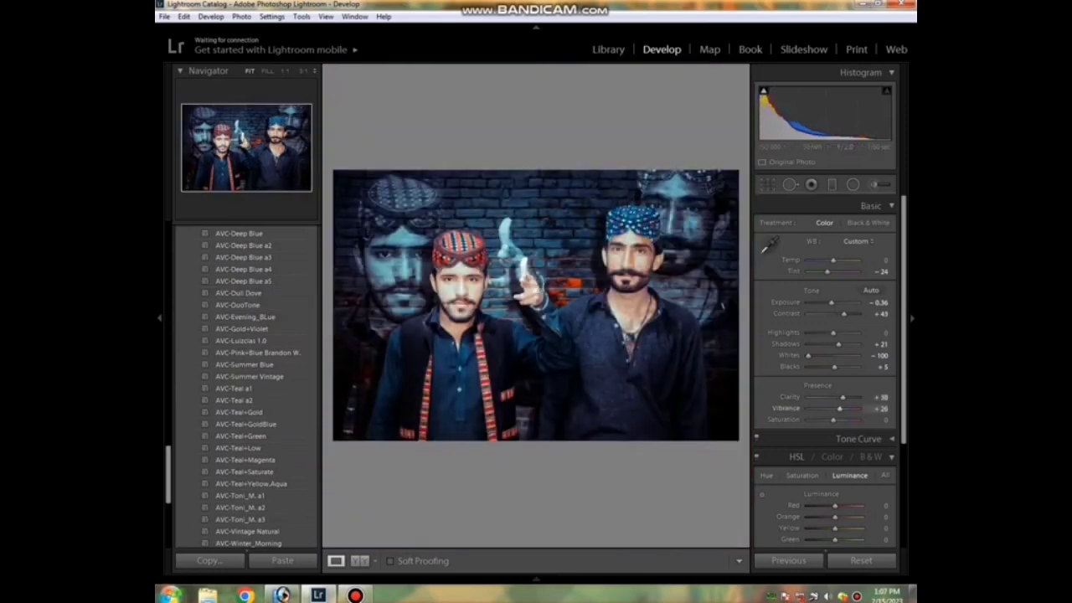
pyautogui.moveTo(834, 367)
pyautogui.mouseDown()
pyautogui.moveTo(850, 366)
pyautogui.moveTo(844, 344)
pyautogui.mouseUp()
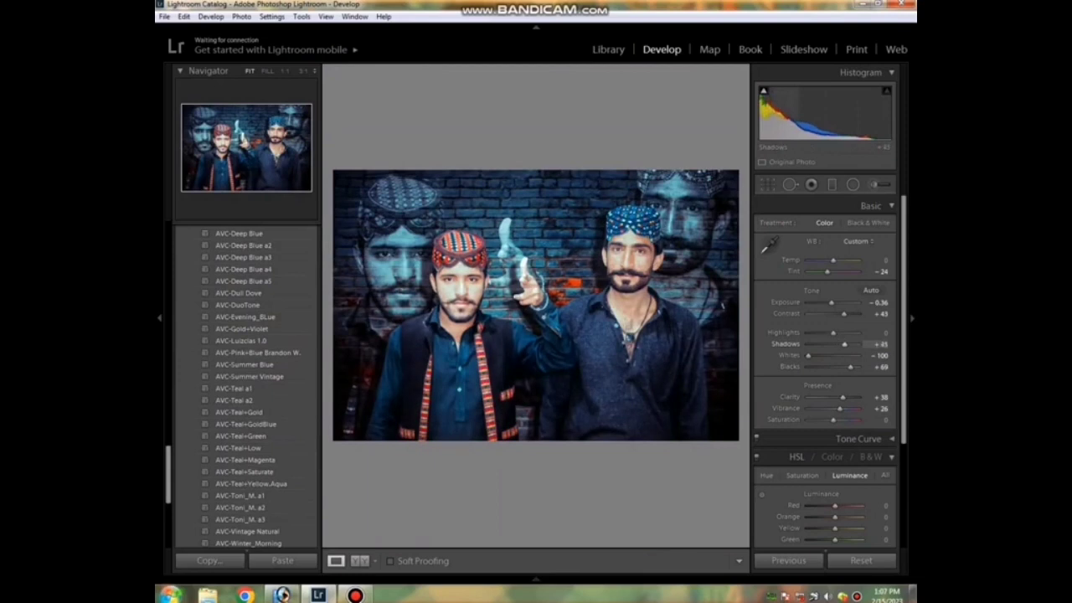
pyautogui.moveTo(837, 345)
pyautogui.mouseDown()
pyautogui.moveTo(828, 344)
pyautogui.moveTo(850, 344)
pyautogui.mouseUp()
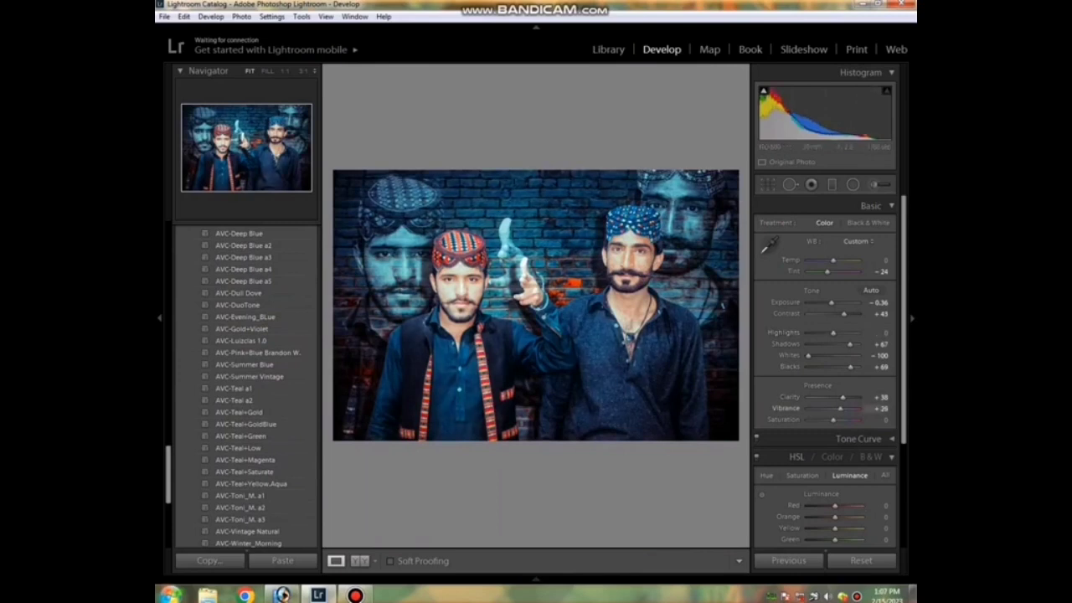
pyautogui.moveTo(839, 407); pyautogui.dragTo(845, 407)
pyautogui.moveTo(808, 355); pyautogui.dragTo(822, 355)
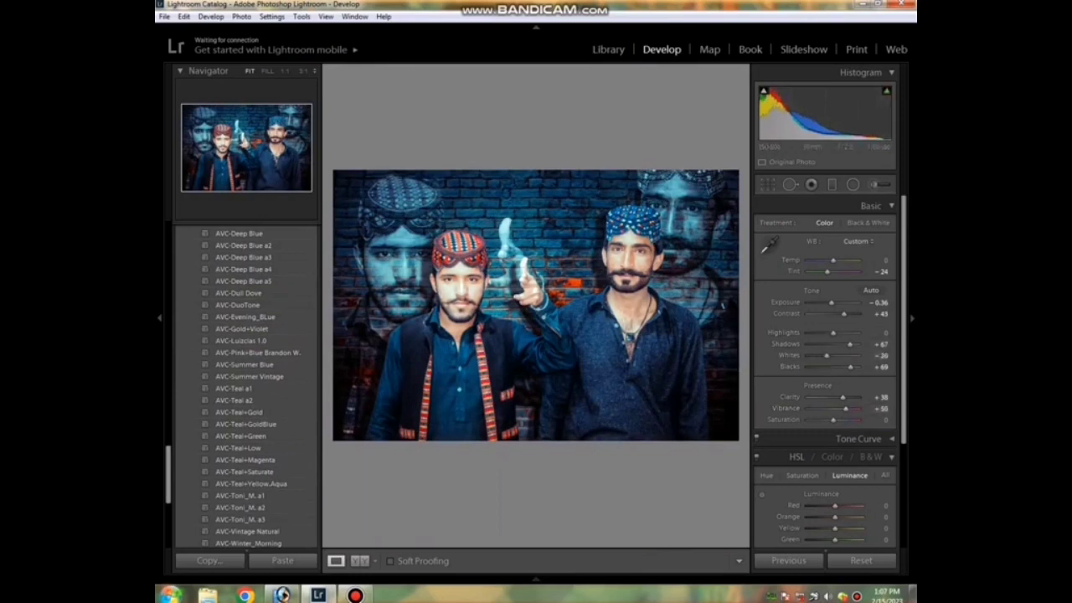
pyautogui.click(608, 49)
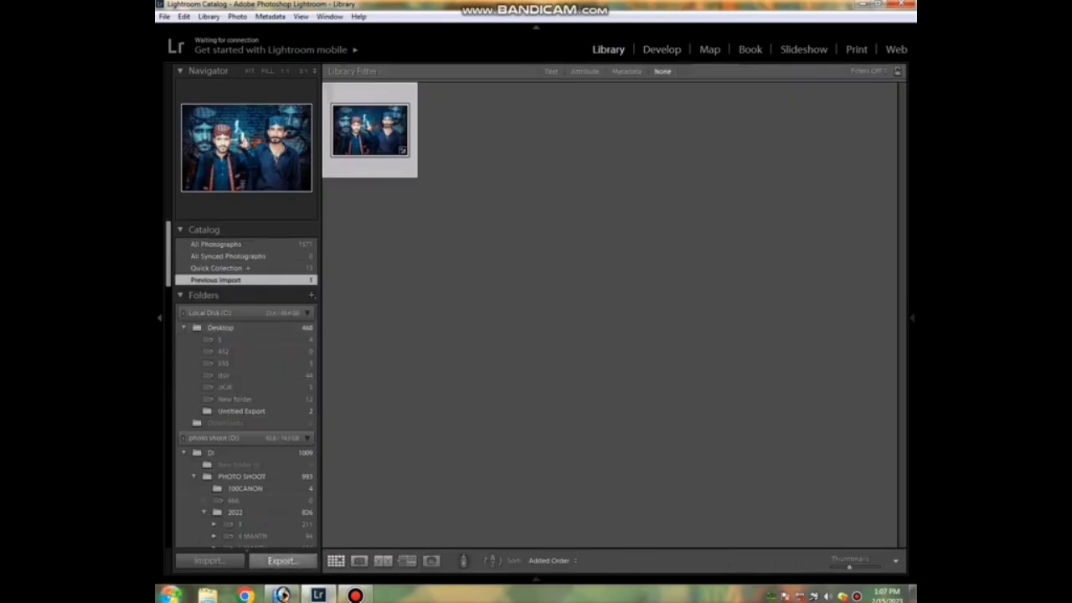
pyautogui.click(281, 560)
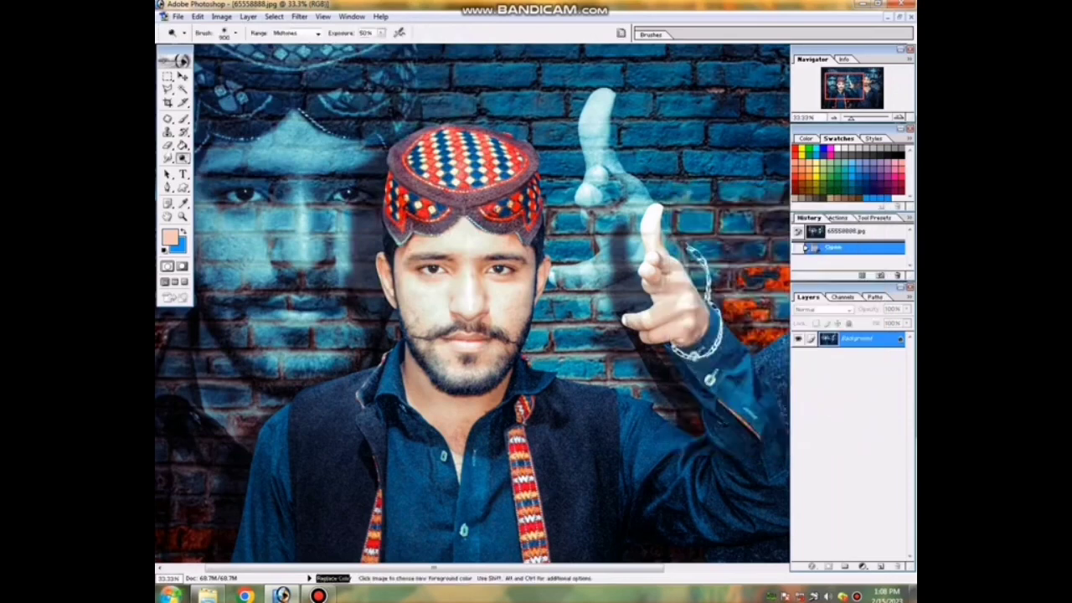
# With an enlarged Clone Stamp brush, clone smooth skin over the cheek blemishes below the eye
pyautogui.press('s')
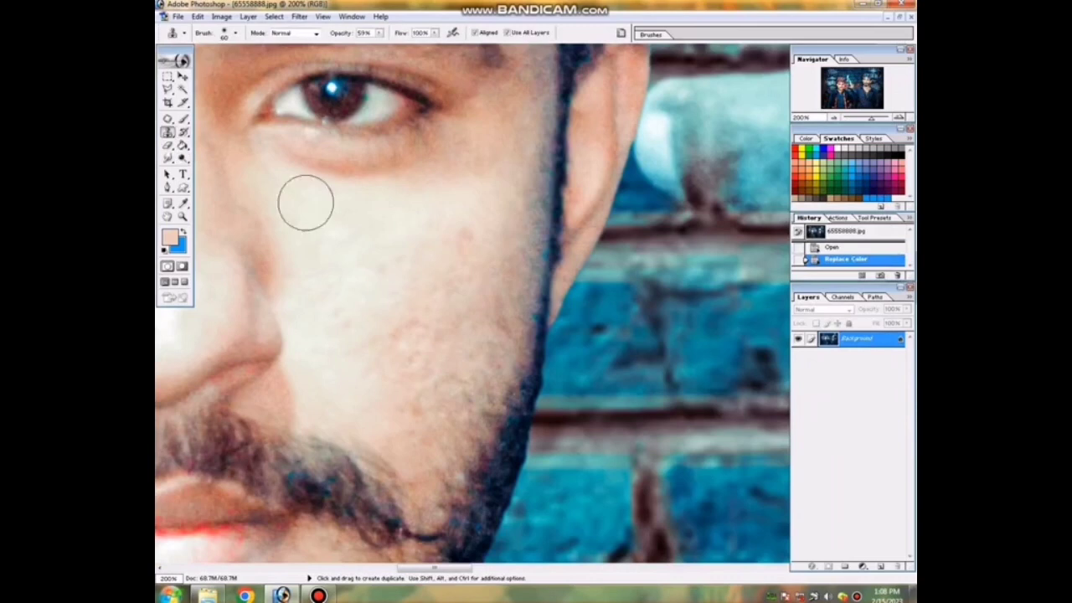
pyautogui.press(']')
pyautogui.moveTo(411, 249); pyautogui.dragTo(477, 234)
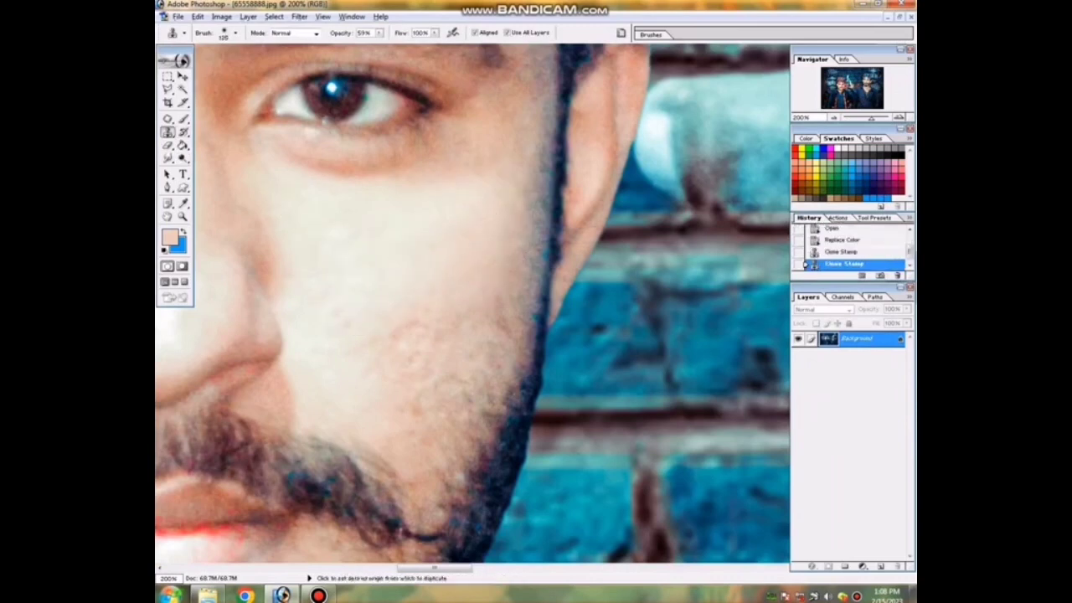
pyautogui.moveTo(490, 156); pyautogui.dragTo(498, 217)
pyautogui.moveTo(497, 280); pyautogui.dragTo(442, 394)
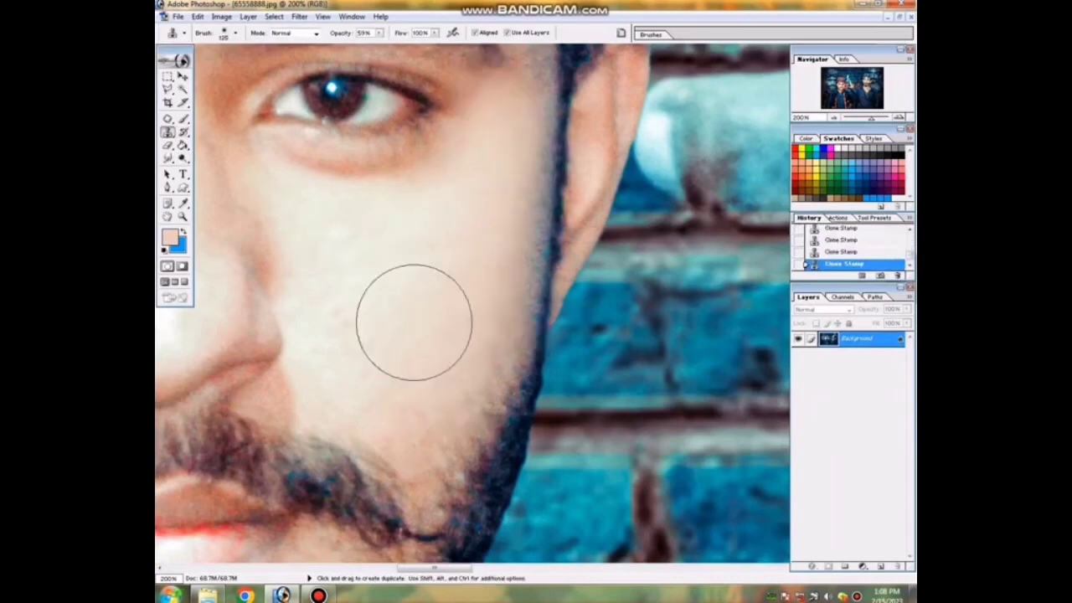
# Clone smooth skin onto the upper cheek, then zoom to 100% on the face
pyautogui.scroll(-3, 413, 323)
pyautogui.hscroll(-2, 407, 382)
pyautogui.scroll(3, 522, 253)
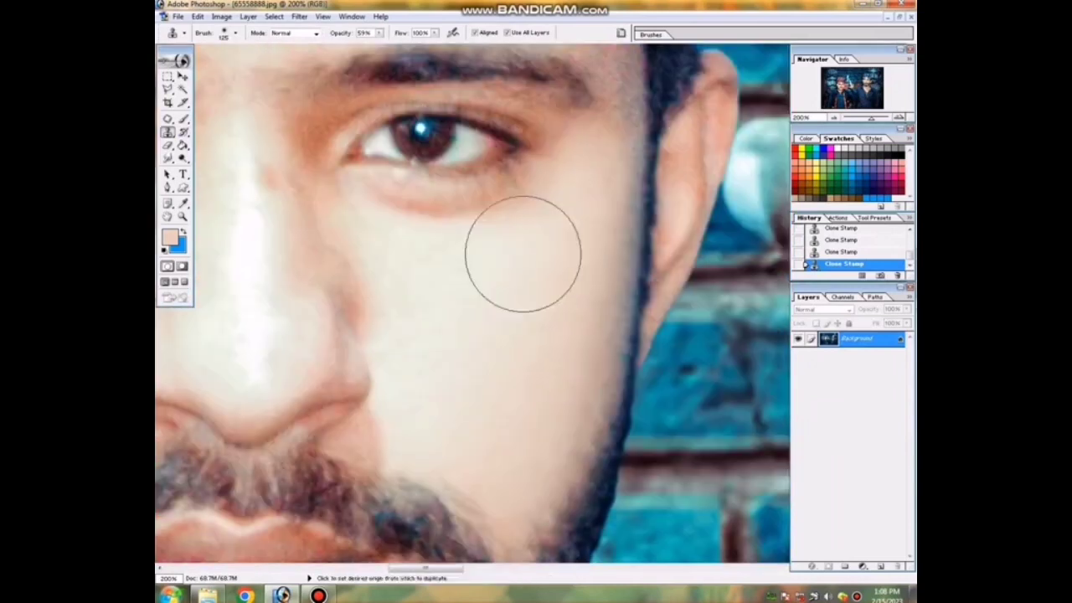
pyautogui.scroll(1, 498, 288)
pyautogui.hscroll(-2, 497, 288)
pyautogui.hscroll(-2, 493, 287)
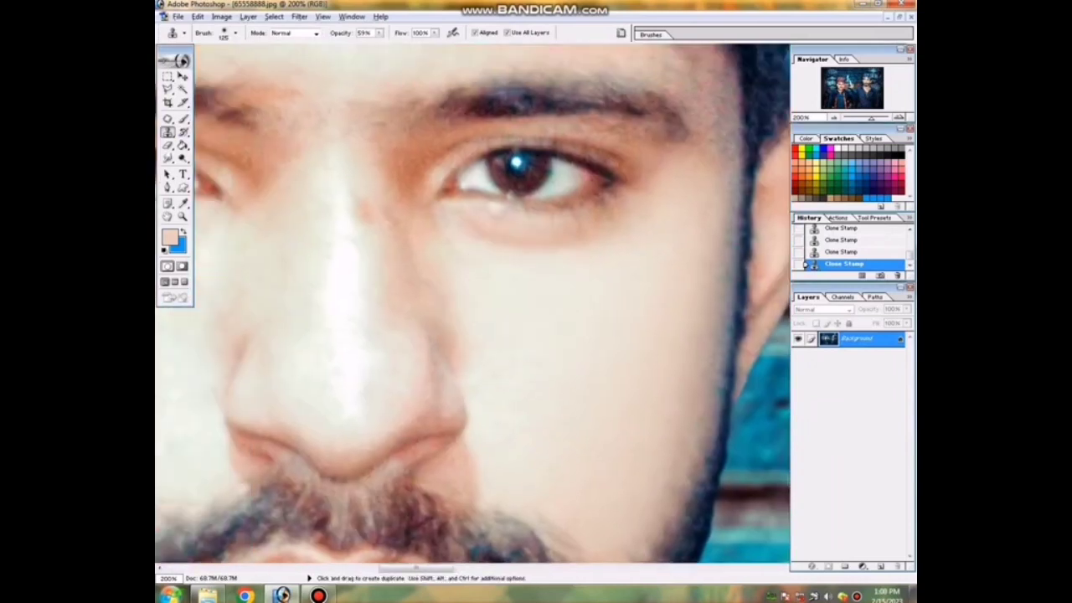
pyautogui.scroll(1, 433, 254)
pyautogui.hscroll(-2, 432, 255)
pyautogui.hscroll(-2, 432, 255)
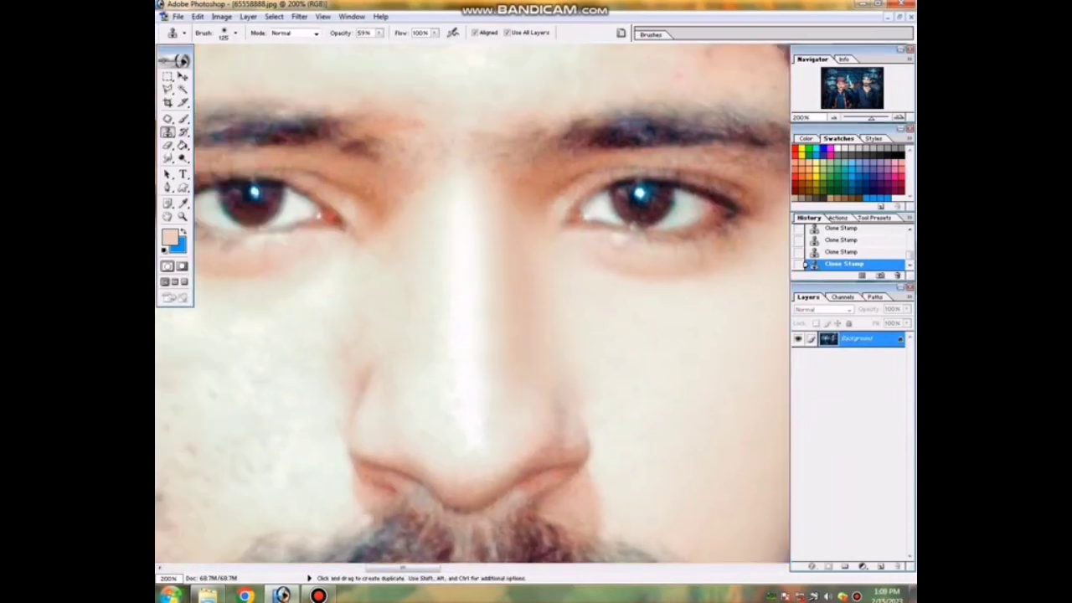
pyautogui.hscroll(-2, 432, 254)
pyautogui.scroll(-1, 433, 254)
pyautogui.scroll(-1, 497, 288)
pyautogui.hscroll(-1, 497, 287)
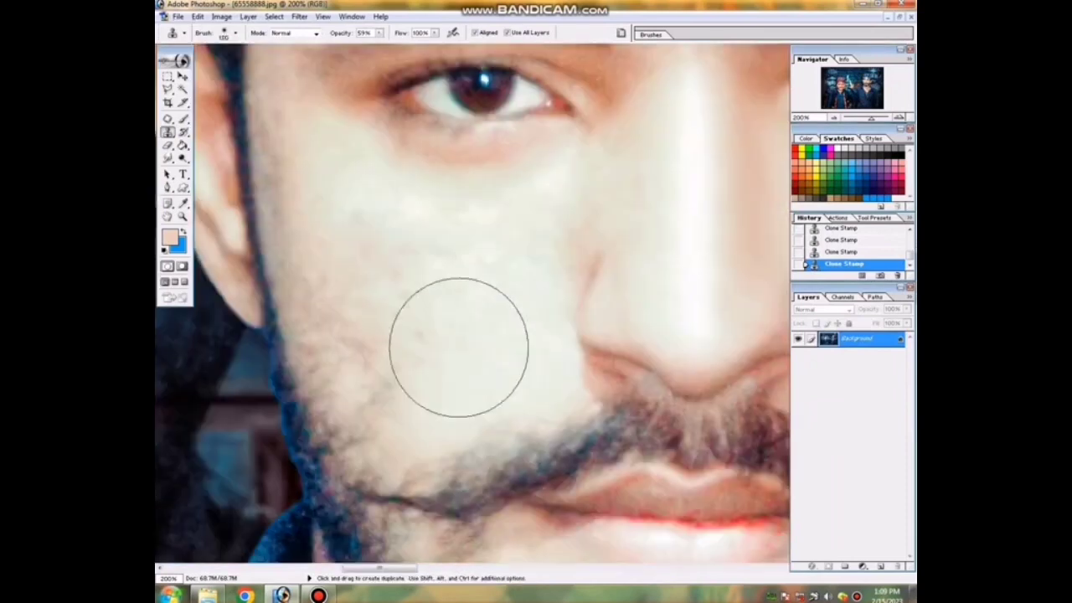
pyautogui.scroll(1, 458, 346)
pyautogui.scroll(-1, 458, 347)
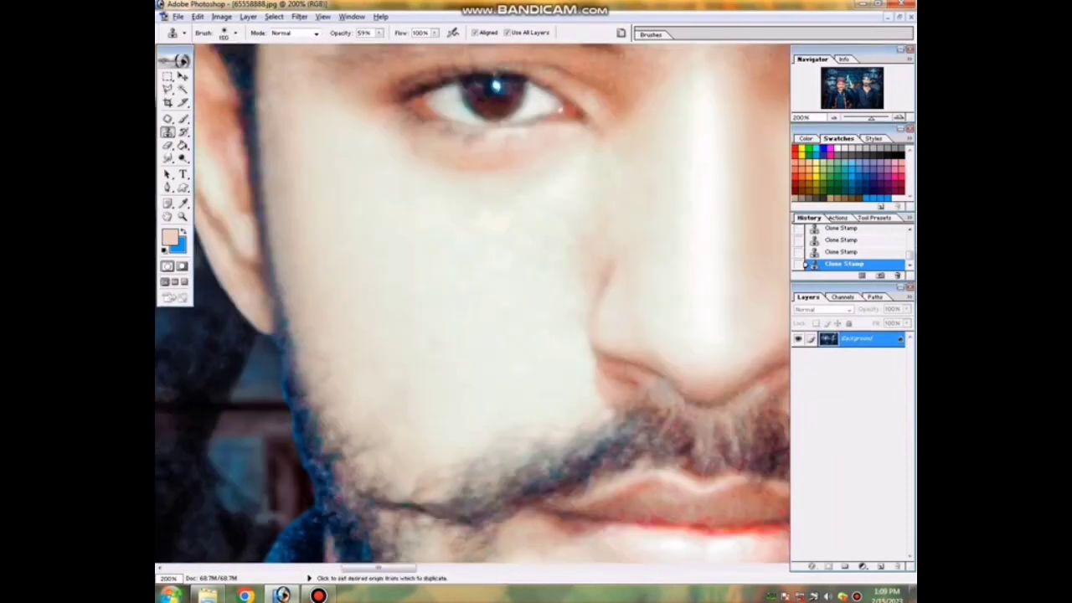
pyautogui.moveTo(437, 288); pyautogui.dragTo(500, 212)
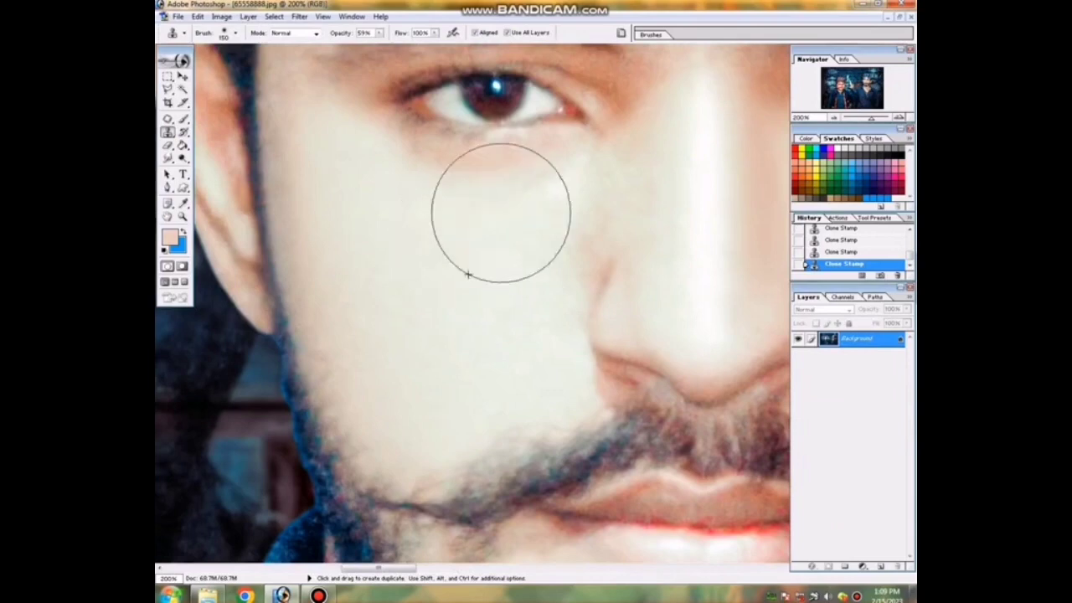
pyautogui.scroll(1, 501, 212)
pyautogui.scroll(1, 562, 239)
pyautogui.scroll(4, 514, 311)
pyautogui.hscroll(3, 514, 310)
pyautogui.scroll(5, 528, 416)
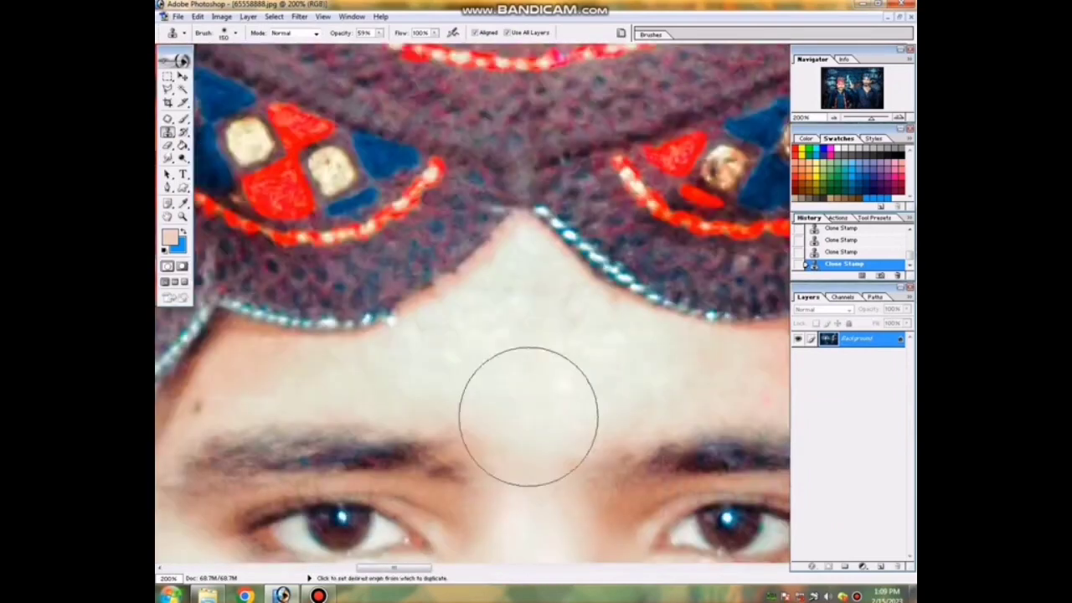
pyautogui.hotkey('ctrl', '-')
pyautogui.hotkey('ctrl', '-')
pyautogui.hotkey('ctrl', '-')
pyautogui.hotkey('ctrl', '-')
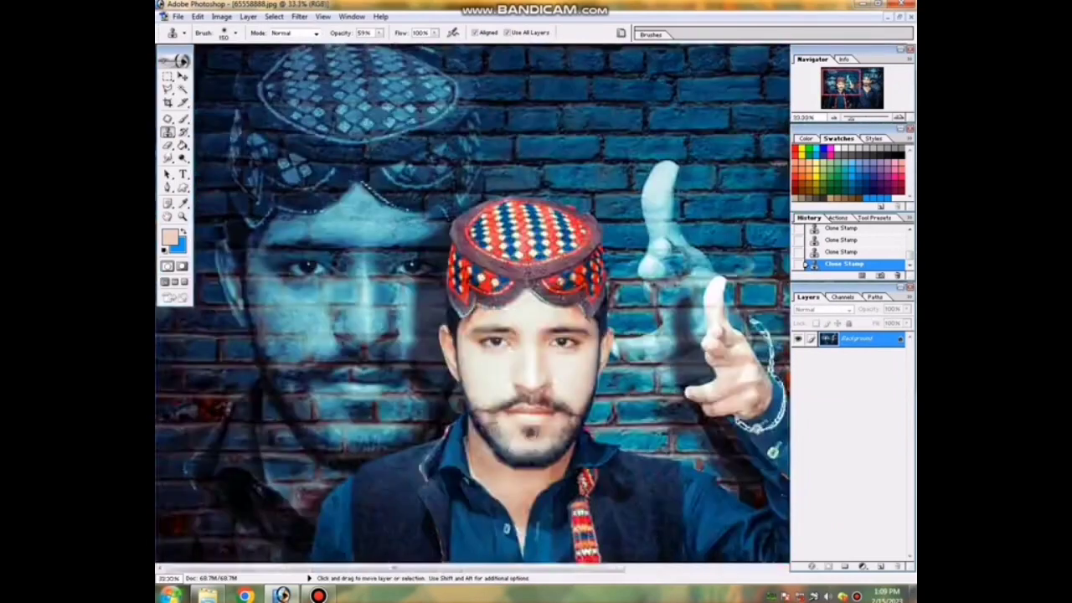
pyautogui.hotkey('ctrl', '+')
pyautogui.hotkey('ctrl', '+')
pyautogui.hotkey('ctrl', '+')
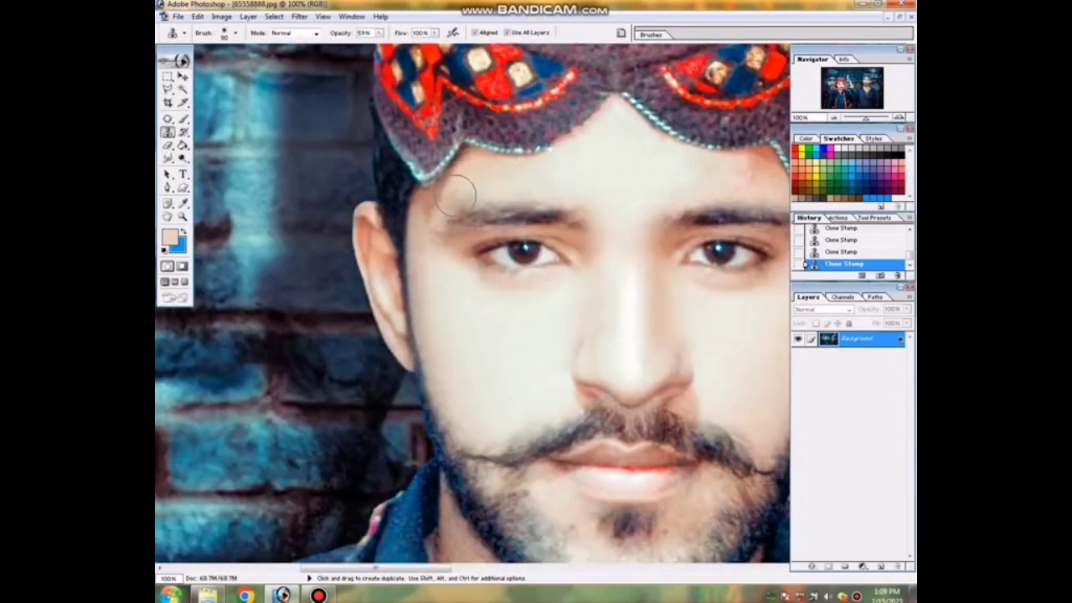
# Clone smooth skin onto the neck and the chest hair in the V-neck
pyautogui.scroll(-5, 472, 188)
pyautogui.scroll(-1, 418, 184)
pyautogui.press(']')
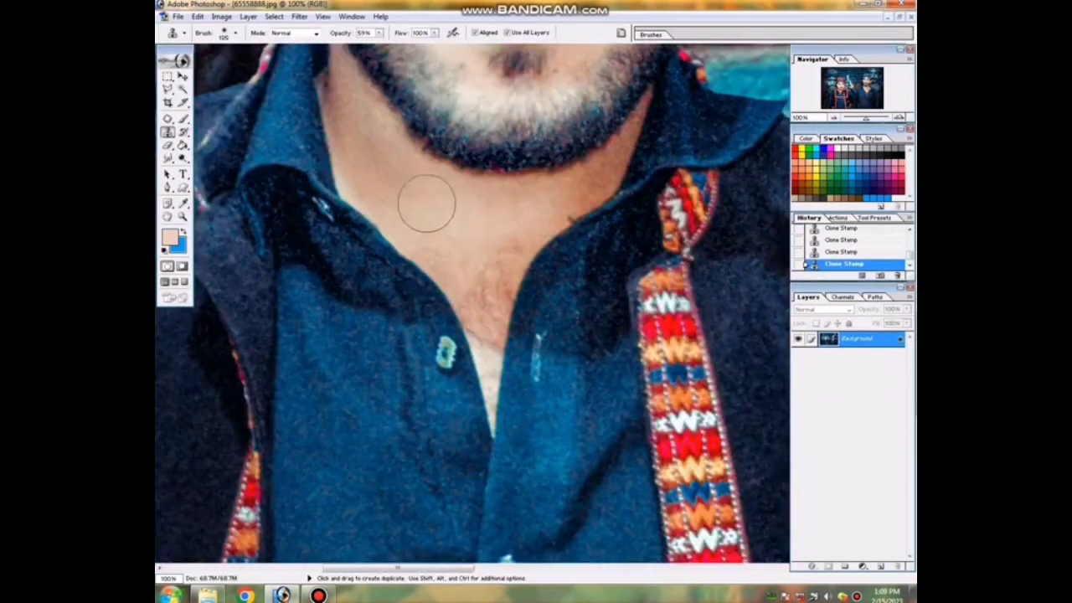
pyautogui.click(364, 139)
pyautogui.scroll(-1, 369, 130)
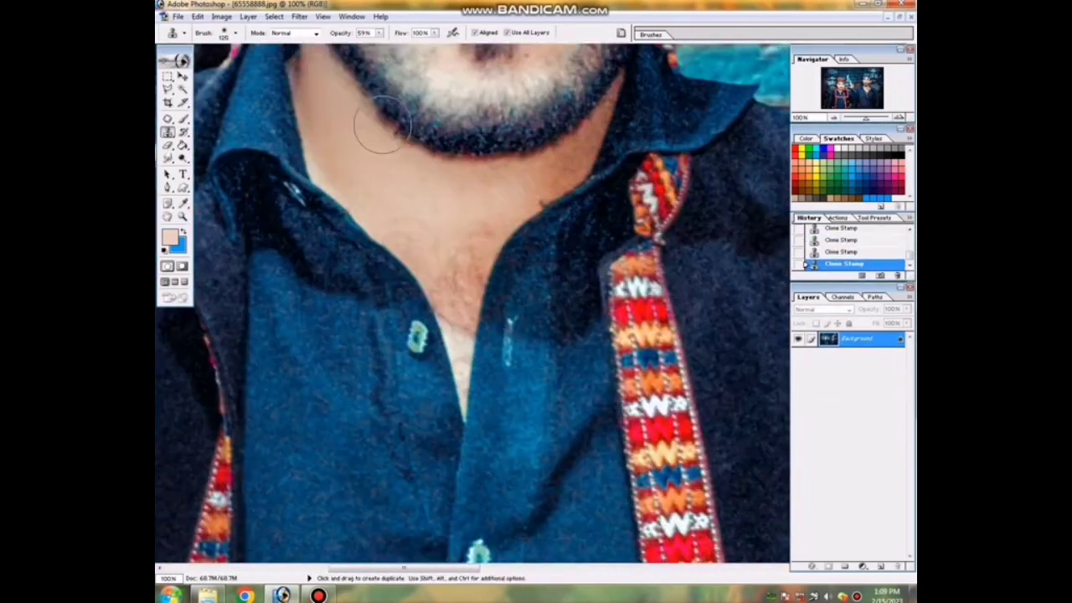
pyautogui.moveTo(455, 232); pyautogui.dragTo(456, 306)
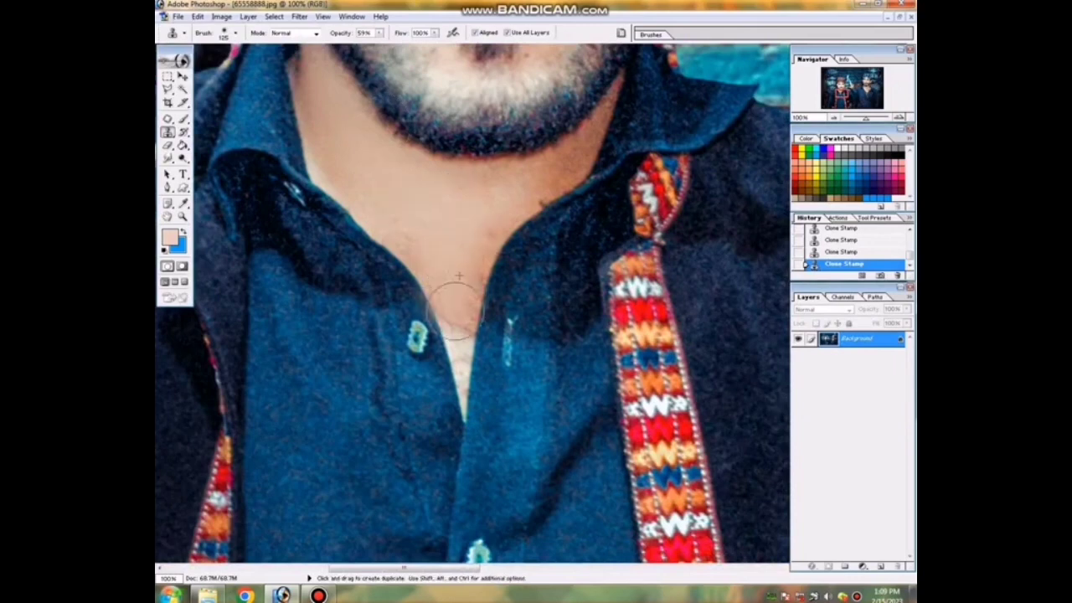
# Smooth and lighten the cheek patches on both sides of the mouth
pyautogui.scroll(2, 461, 251)
pyautogui.moveTo(478, 239); pyautogui.dragTo(450, 436)
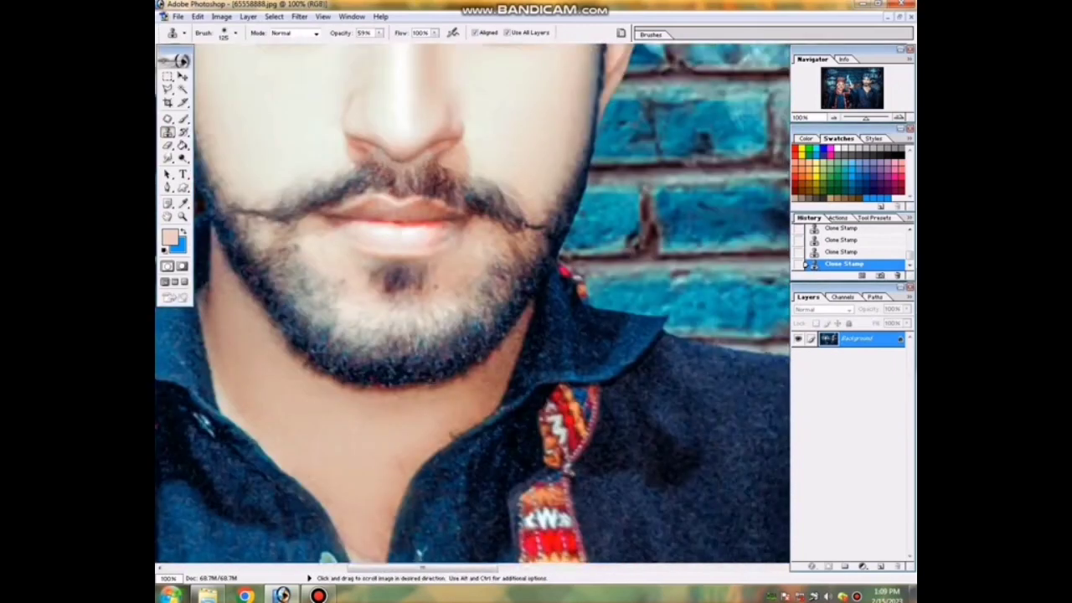
pyautogui.moveTo(480, 144); pyautogui.dragTo(472, 227)
pyautogui.moveTo(440, 360); pyautogui.dragTo(464, 339)
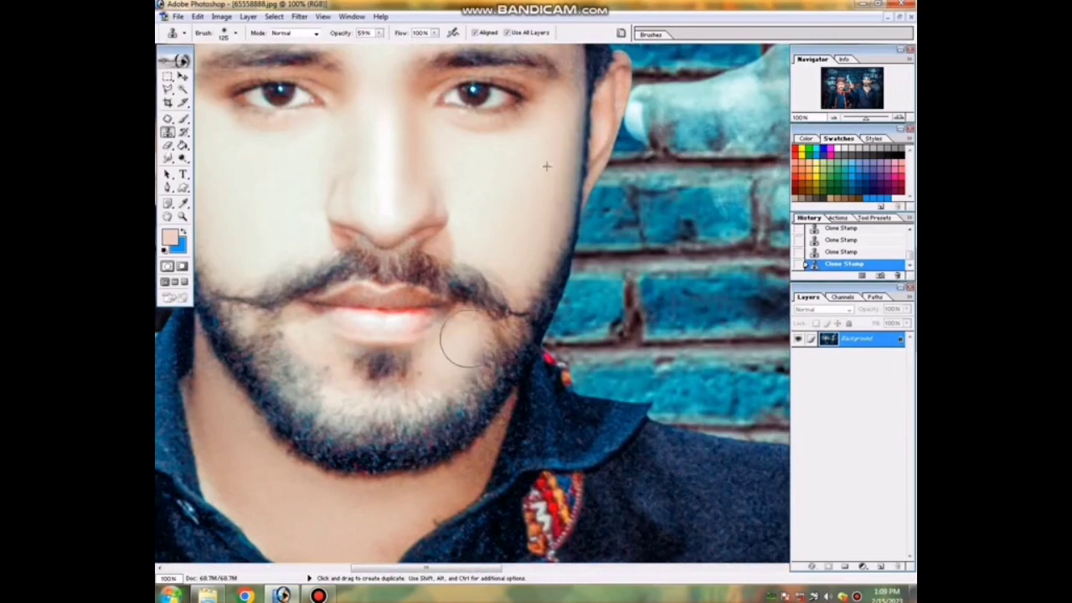
pyautogui.moveTo(318, 359)
pyautogui.mouseDown()
pyautogui.moveTo(301, 335)
pyautogui.moveTo(619, 516)
pyautogui.mouseUp()
pyautogui.scroll(-3, 294, 287)
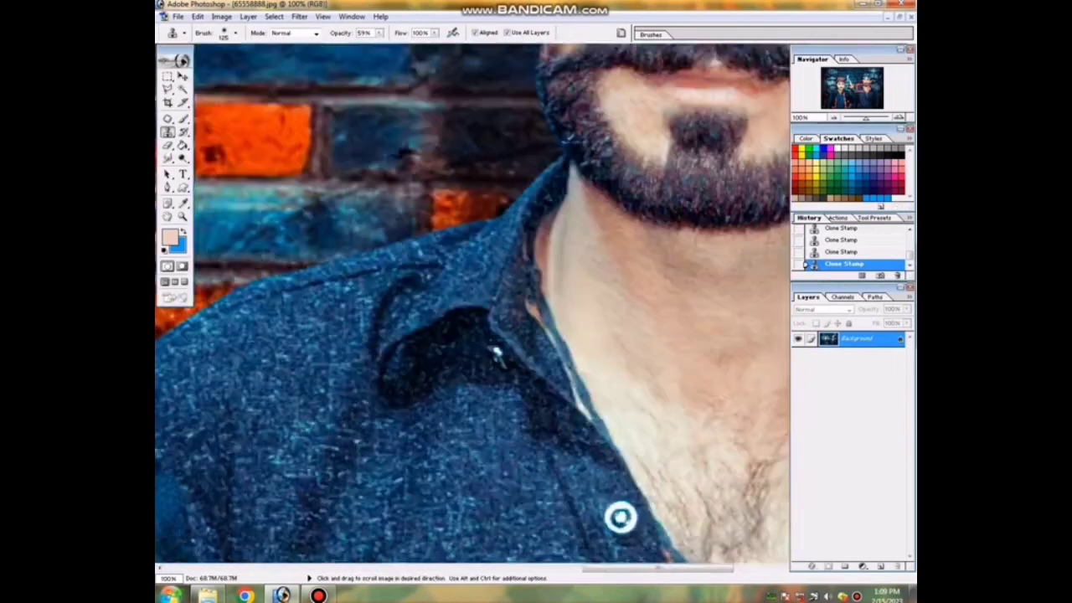
# Zoom to 200% and smooth the spotty cheek beside the nostril
pyautogui.moveTo(653, 209); pyautogui.dragTo(536, 514)
pyautogui.moveTo(536, 251); pyautogui.dragTo(536, 335)
pyautogui.hotkey('ctrl', '+')
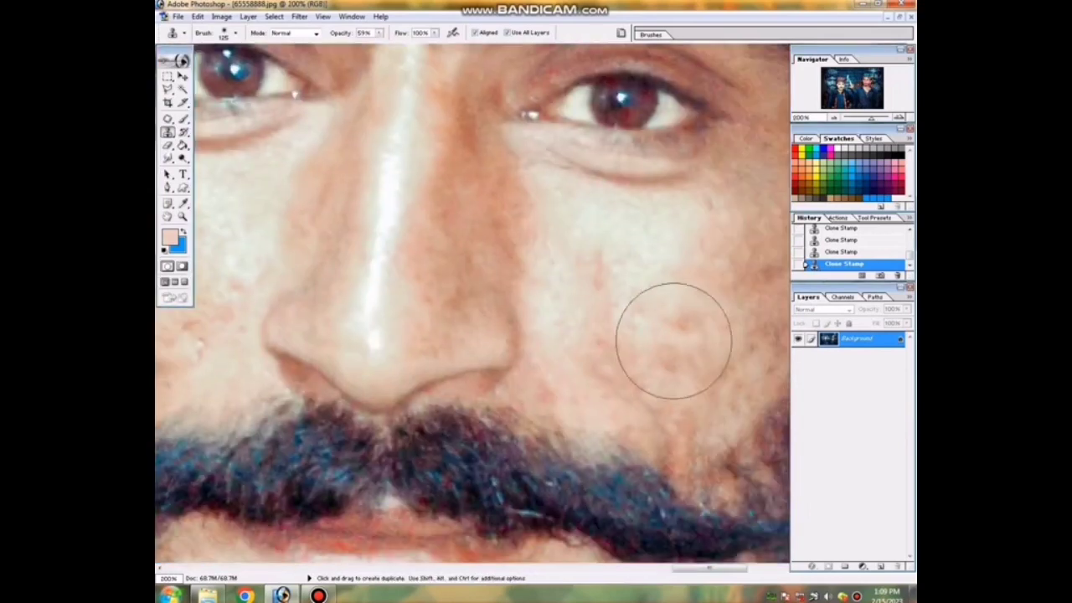
pyautogui.moveTo(673, 341); pyautogui.dragTo(634, 340)
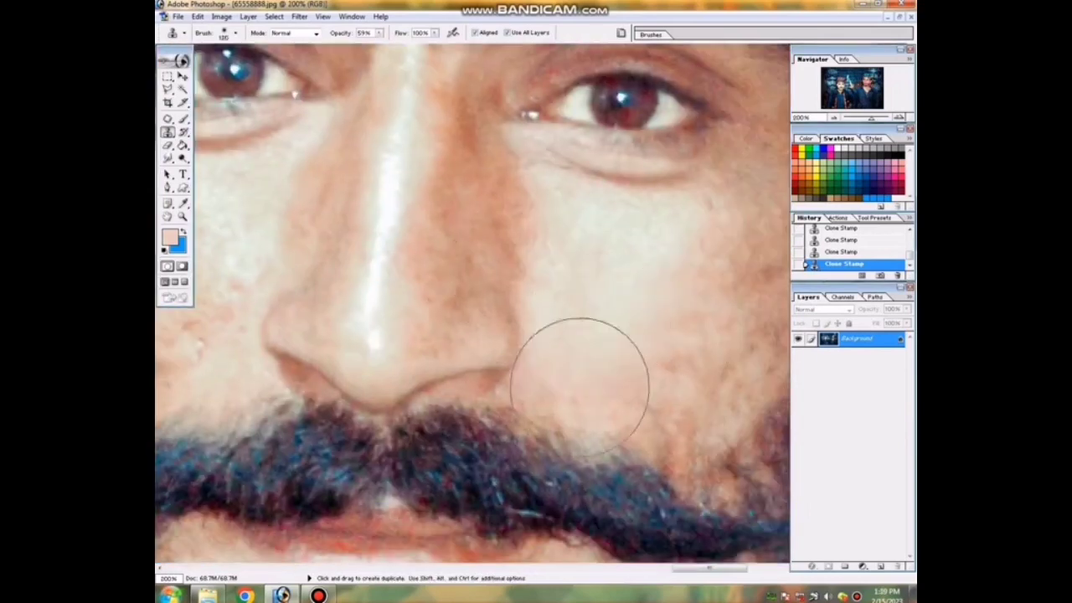
pyautogui.moveTo(674, 390); pyautogui.dragTo(532, 358)
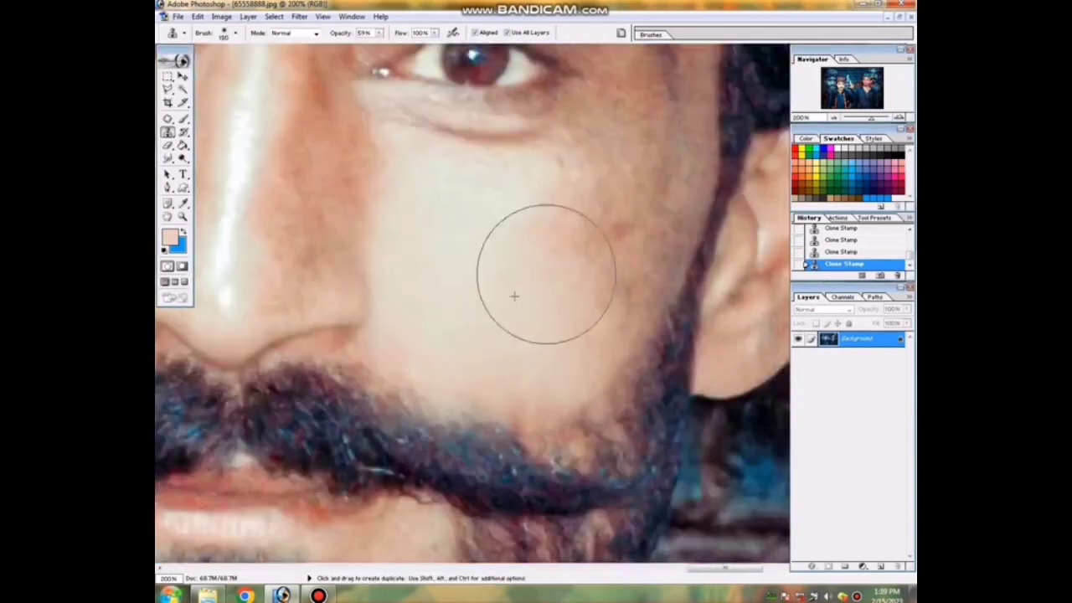
# Smooth the rough cheek under the left eye down toward the jaw, then zoom out
pyautogui.moveTo(562, 220); pyautogui.dragTo(528, 279)
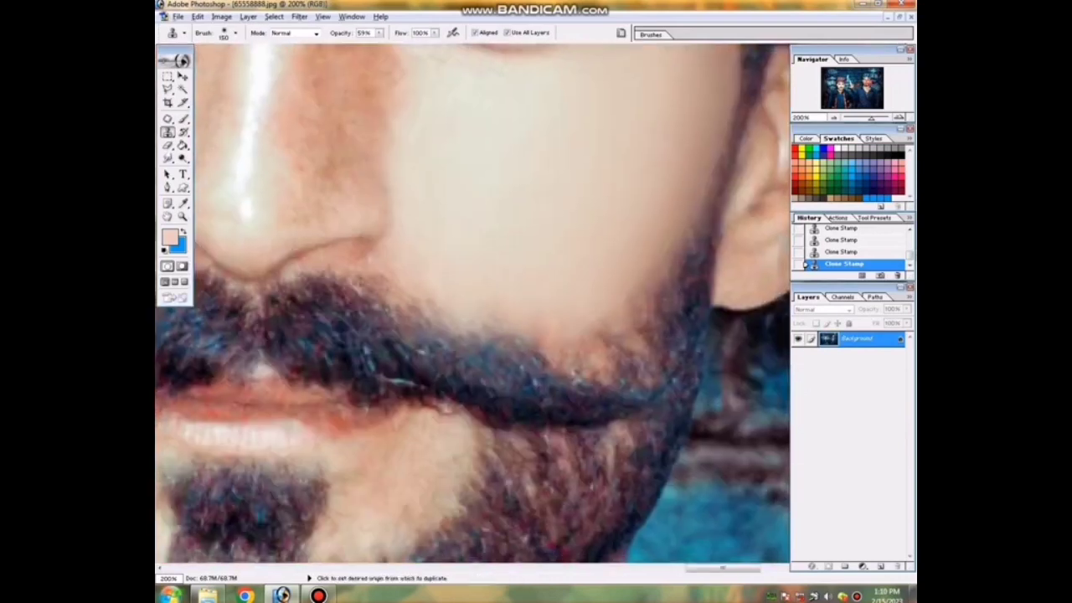
pyautogui.moveTo(383, 247); pyautogui.dragTo(487, 205)
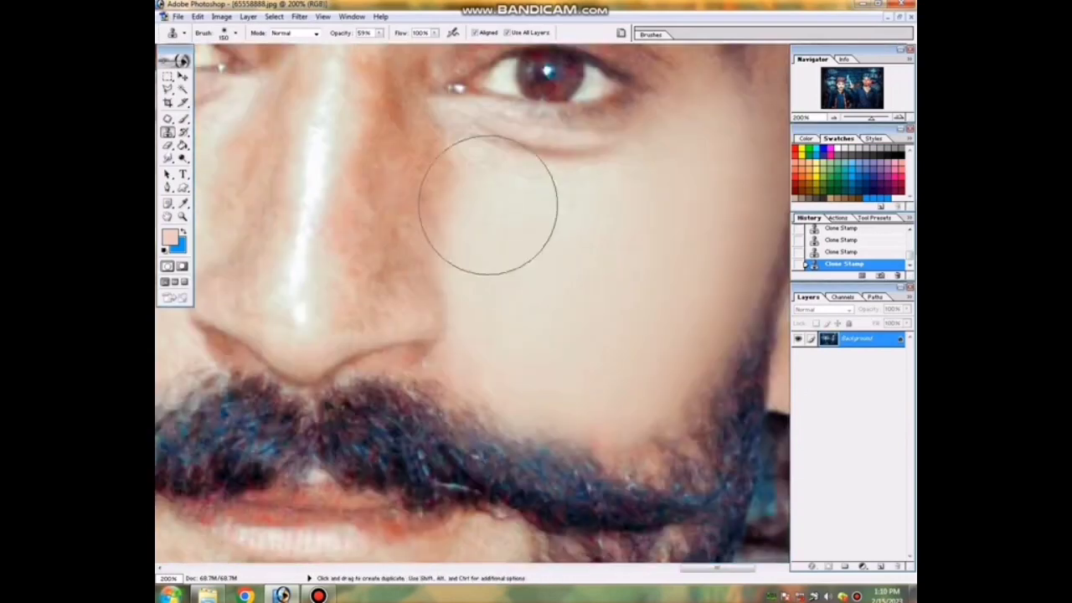
pyautogui.moveTo(409, 119); pyautogui.dragTo(481, 165)
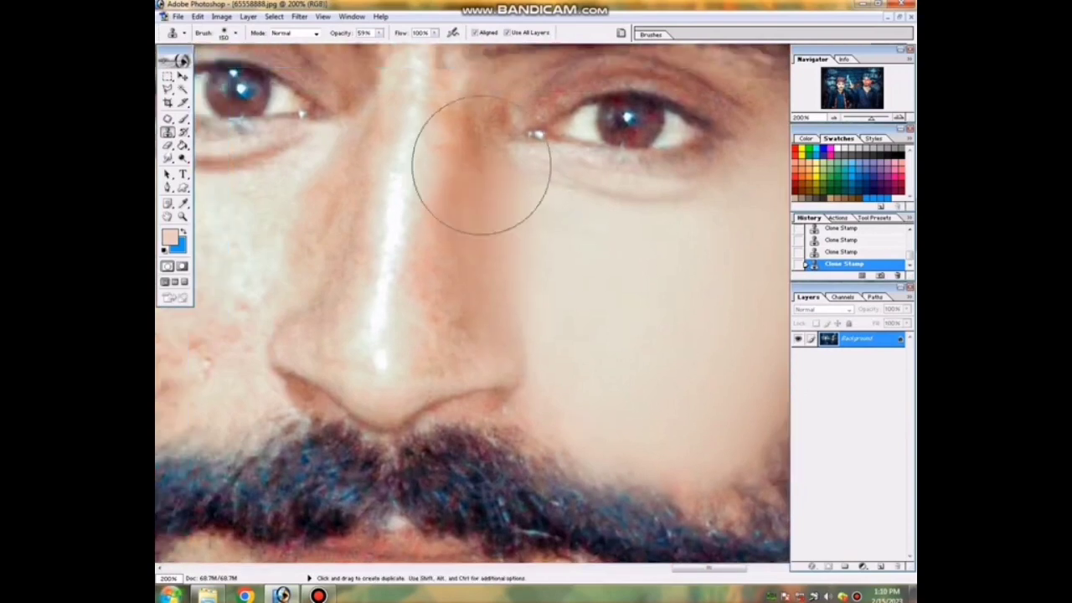
pyautogui.moveTo(438, 271)
pyautogui.mouseDown()
pyautogui.moveTo(438, 325)
pyautogui.moveTo(594, 291)
pyautogui.mouseUp()
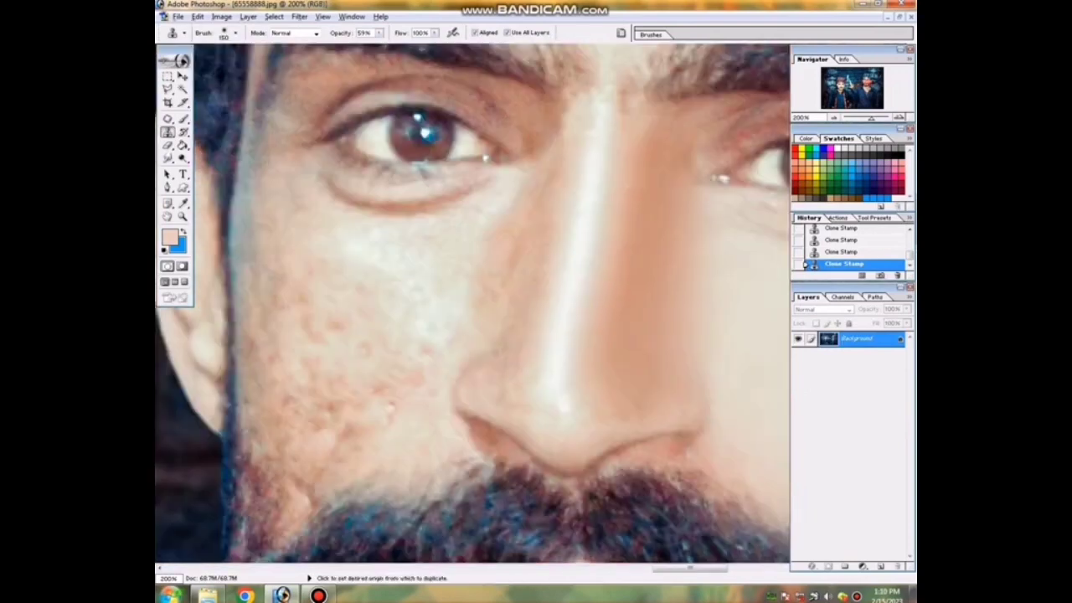
pyautogui.moveTo(376, 330); pyautogui.dragTo(368, 310)
pyautogui.moveTo(308, 293); pyautogui.dragTo(341, 320)
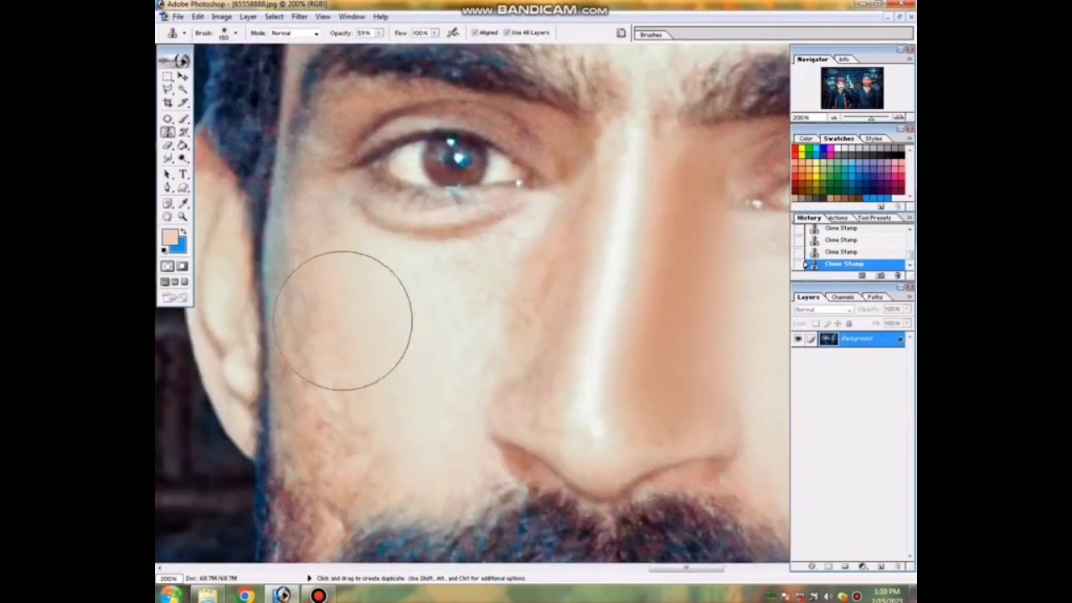
pyautogui.moveTo(323, 259); pyautogui.dragTo(310, 359)
pyautogui.moveTo(329, 394)
pyautogui.mouseDown()
pyautogui.moveTo(330, 277)
pyautogui.moveTo(287, 423)
pyautogui.mouseUp()
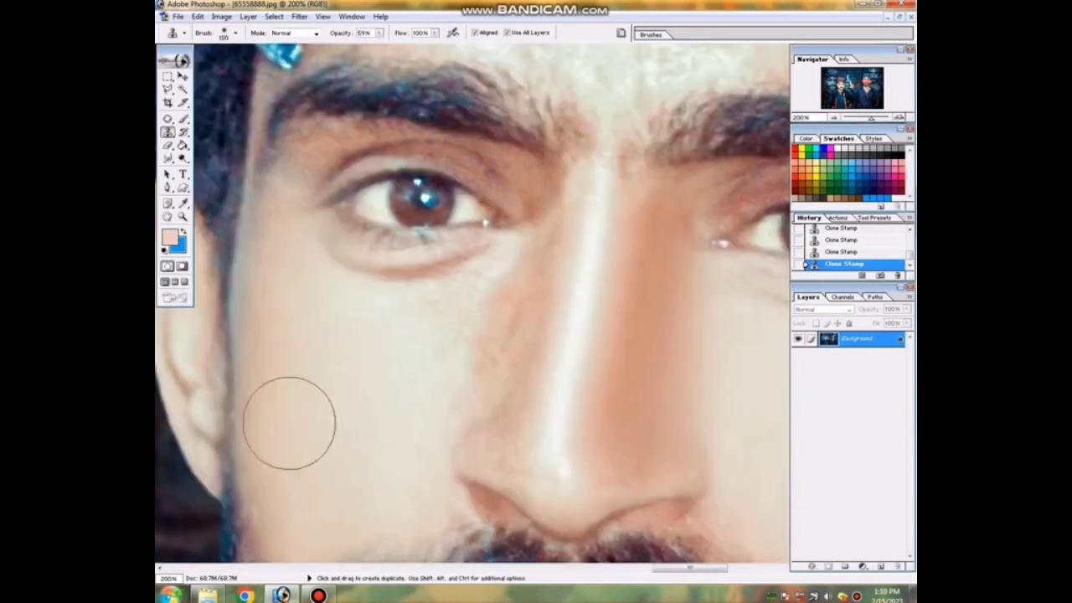
pyautogui.press(']')
pyautogui.press(']')
pyautogui.press(']')
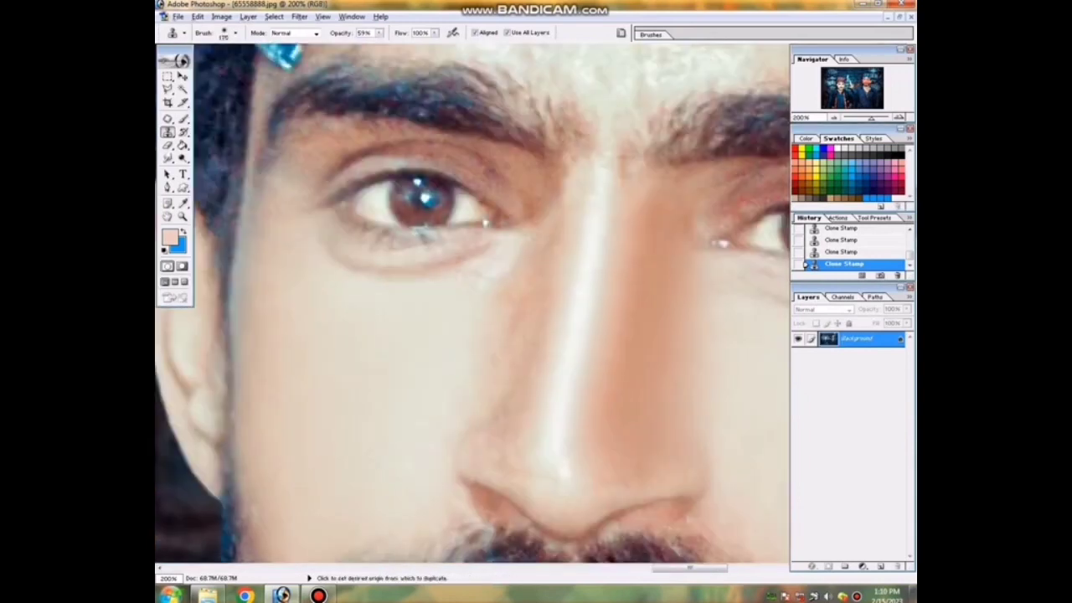
pyautogui.hotkey('ctrl', '-')
pyautogui.hotkey('ctrl', '-')
pyautogui.hotkey('ctrl', '-')
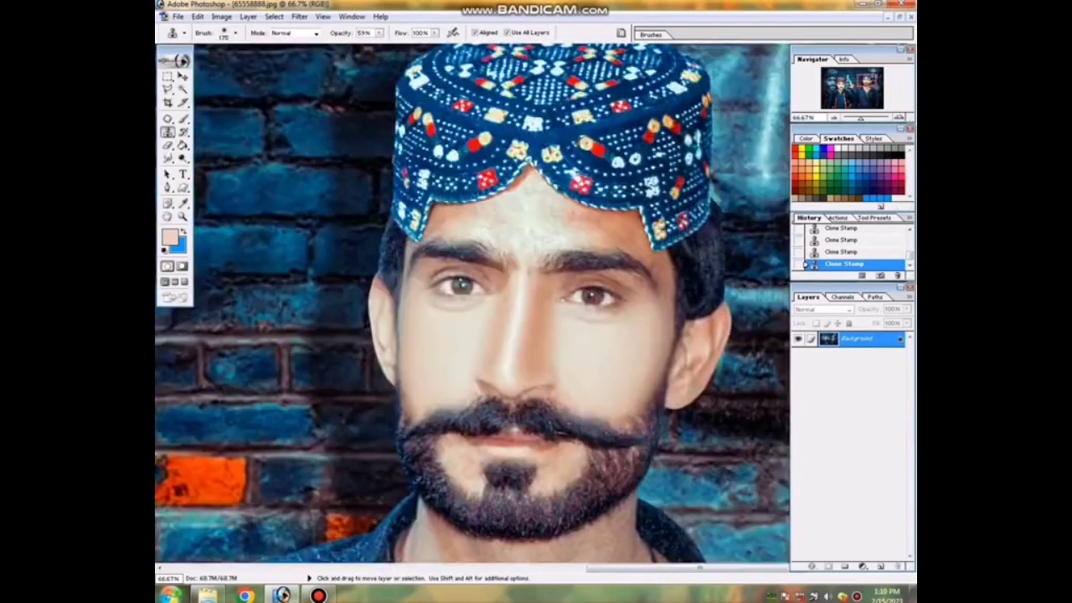
pyautogui.hotkey('ctrl', '-')
# Zoom in and clone smooth skin onto the forehead below the cap
pyautogui.hotkey('ctrl', '+')
pyautogui.hotkey('ctrl', '+')
pyautogui.hotkey('ctrl', '+')
pyautogui.scroll(-5, 318, 274)
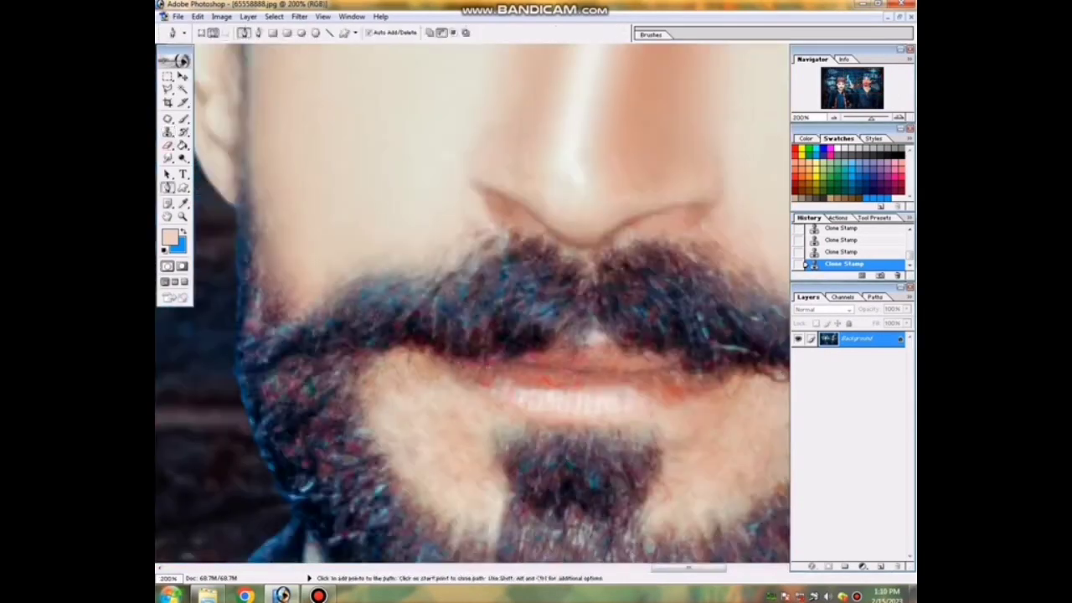
pyautogui.press('[')
pyautogui.press('[')
pyautogui.press('[')
pyautogui.hscroll(5, 430, 232)
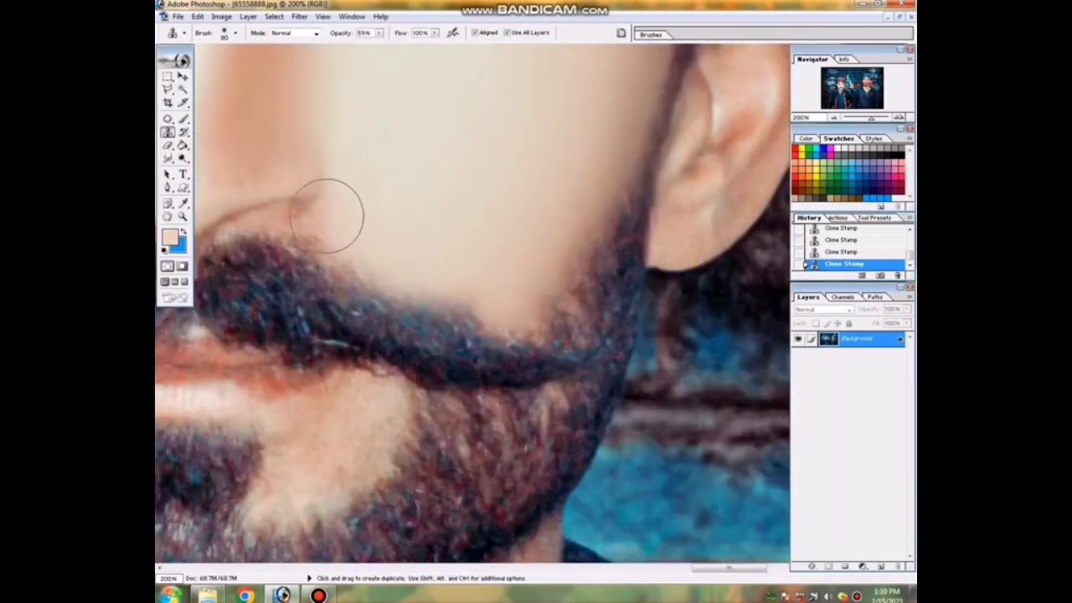
pyautogui.scroll(3, 335, 215)
pyautogui.scroll(7, 369, 276)
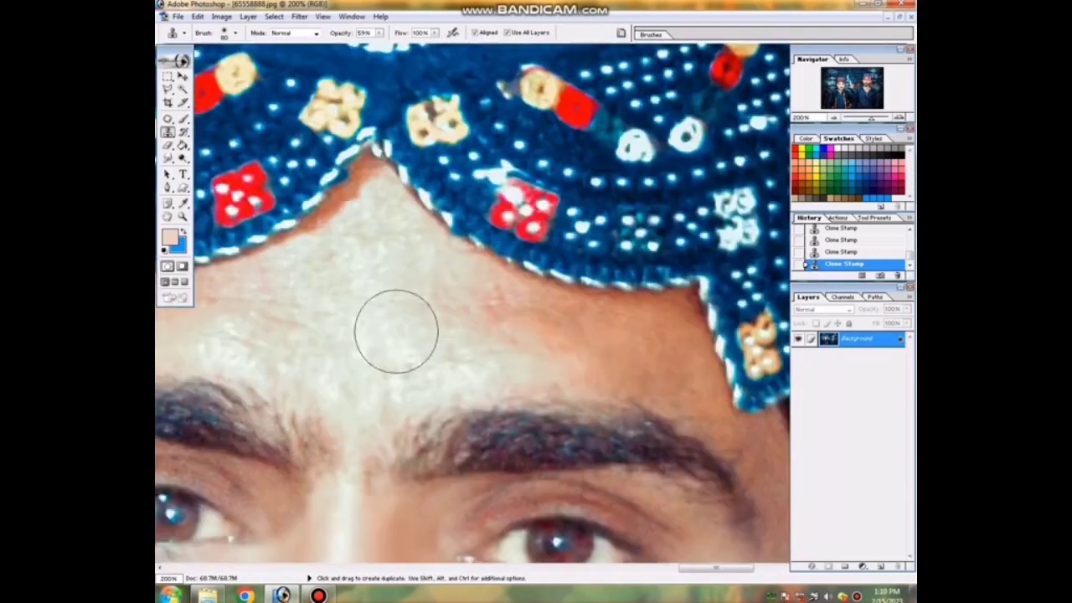
pyautogui.press(']')
pyautogui.press(']')
pyautogui.press(']')
pyautogui.moveTo(372, 314); pyautogui.dragTo(469, 308)
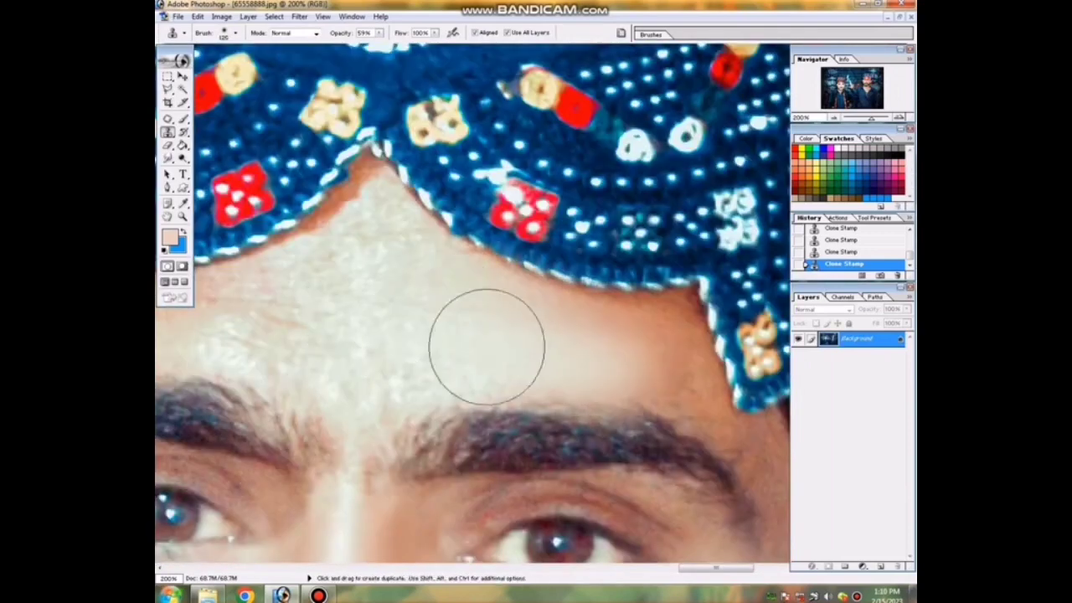
# Smooth the skin beside and around the chin beard
pyautogui.hscroll(-1, 444, 276)
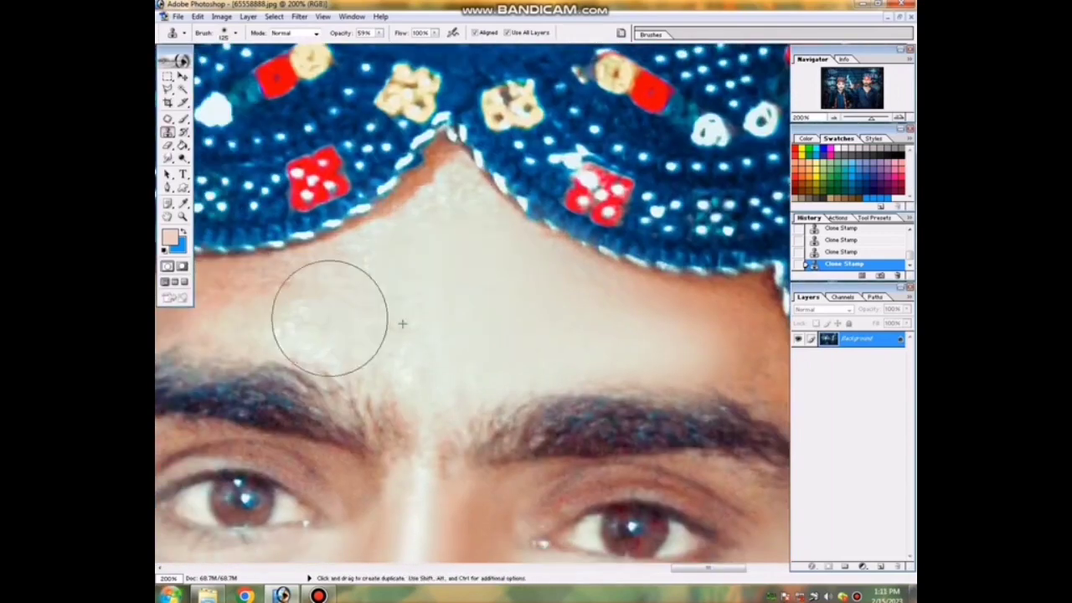
pyautogui.hscroll(-2, 327, 311)
pyautogui.hscroll(2, 310, 323)
pyautogui.scroll(-1, 311, 323)
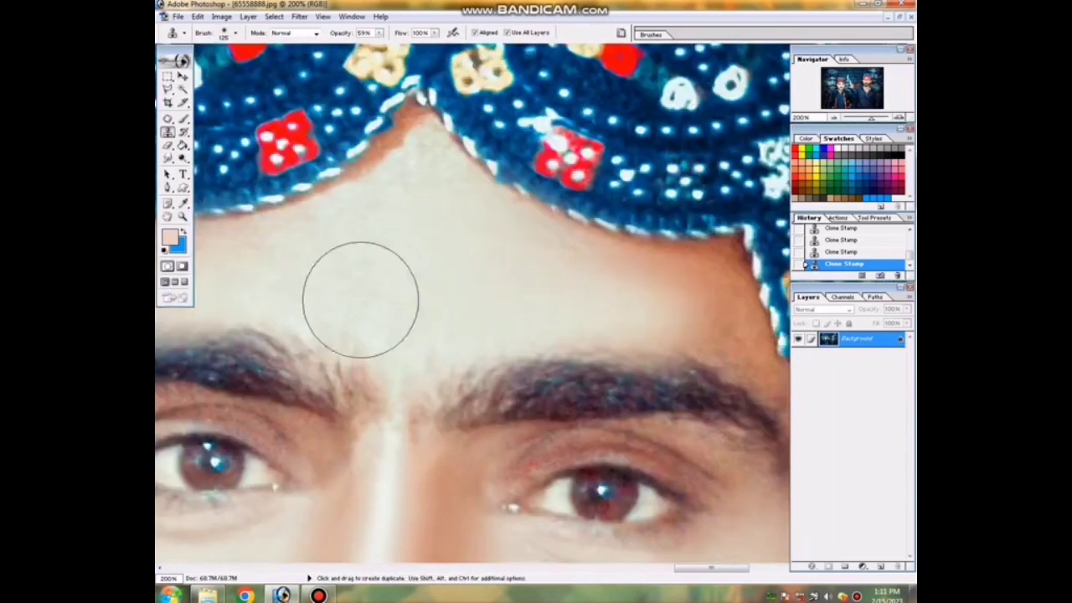
pyautogui.scroll(-1, 358, 298)
pyautogui.scroll(-1, 409, 382)
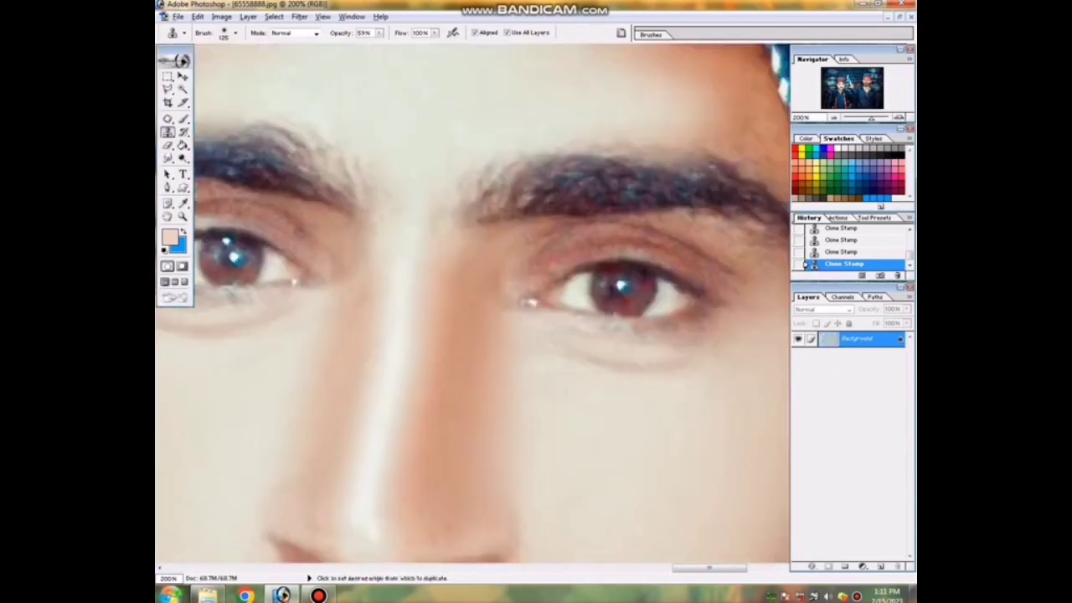
pyautogui.moveTo(401, 293); pyautogui.dragTo(606, 135)
pyautogui.moveTo(586, 377); pyautogui.dragTo(323, 163)
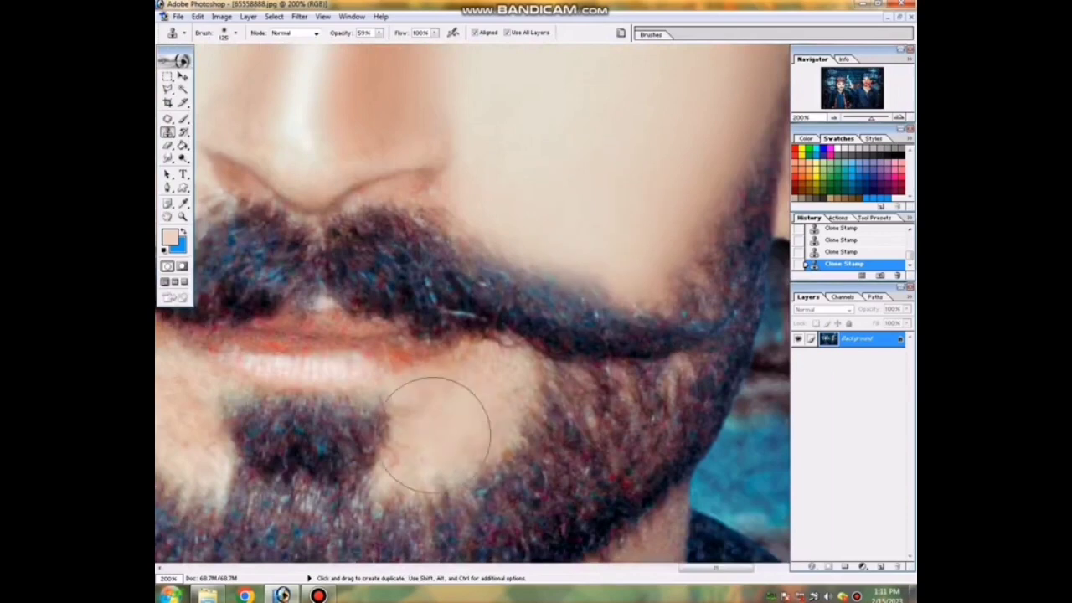
pyautogui.moveTo(430, 419)
pyautogui.mouseDown()
pyautogui.moveTo(480, 404)
pyautogui.moveTo(419, 97)
pyautogui.mouseUp()
# With a larger brush, even out the neck skin below the beard, then zoom out
pyautogui.hscroll(-3, 480, 404)
pyautogui.press(']')
pyautogui.press(']')
pyautogui.press(']')
pyautogui.moveTo(402, 469)
pyautogui.mouseDown()
pyautogui.moveTo(402, 318)
pyautogui.moveTo(472, 455)
pyautogui.mouseUp()
pyautogui.moveTo(468, 334)
pyautogui.mouseDown()
pyautogui.moveTo(287, 179)
pyautogui.moveTo(318, 126)
pyautogui.mouseUp()
pyautogui.moveTo(503, 293); pyautogui.dragTo(452, 167)
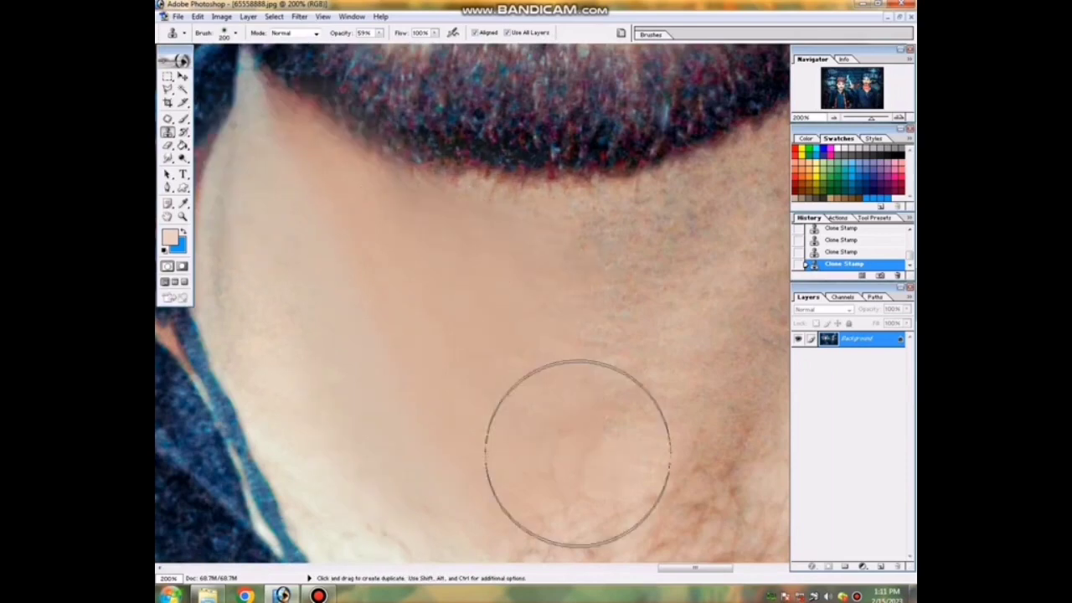
pyautogui.moveTo(560, 427); pyautogui.dragTo(560, 553)
pyautogui.moveTo(610, 335); pyautogui.dragTo(637, 469)
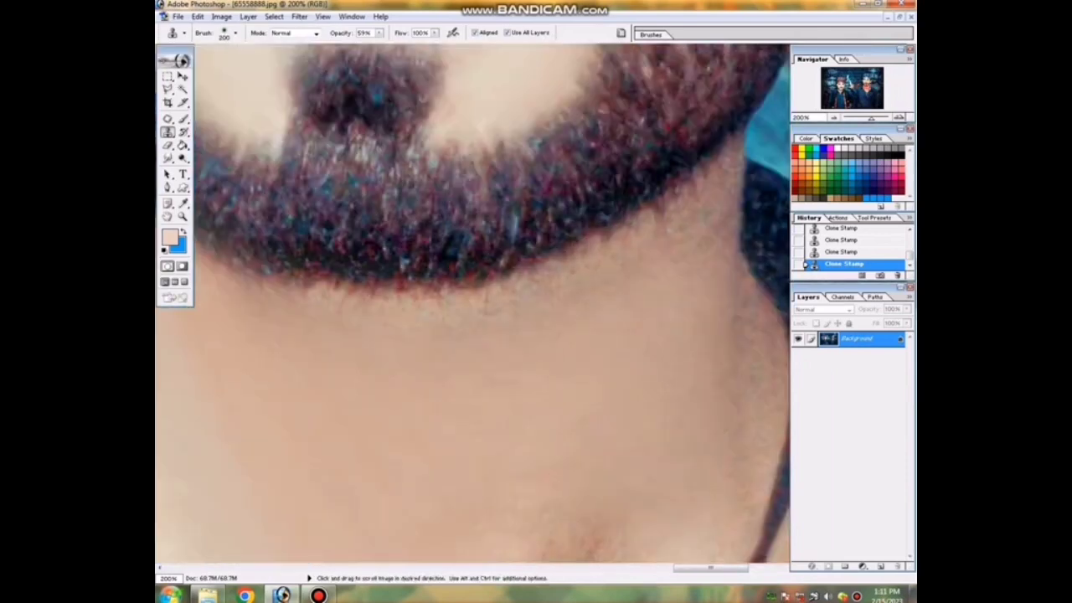
pyautogui.moveTo(586, 519); pyautogui.dragTo(599, 462)
pyautogui.scroll(-5, 536, 393)
pyautogui.hotkey('ctrl', '-')
pyautogui.hotkey('ctrl', '-')
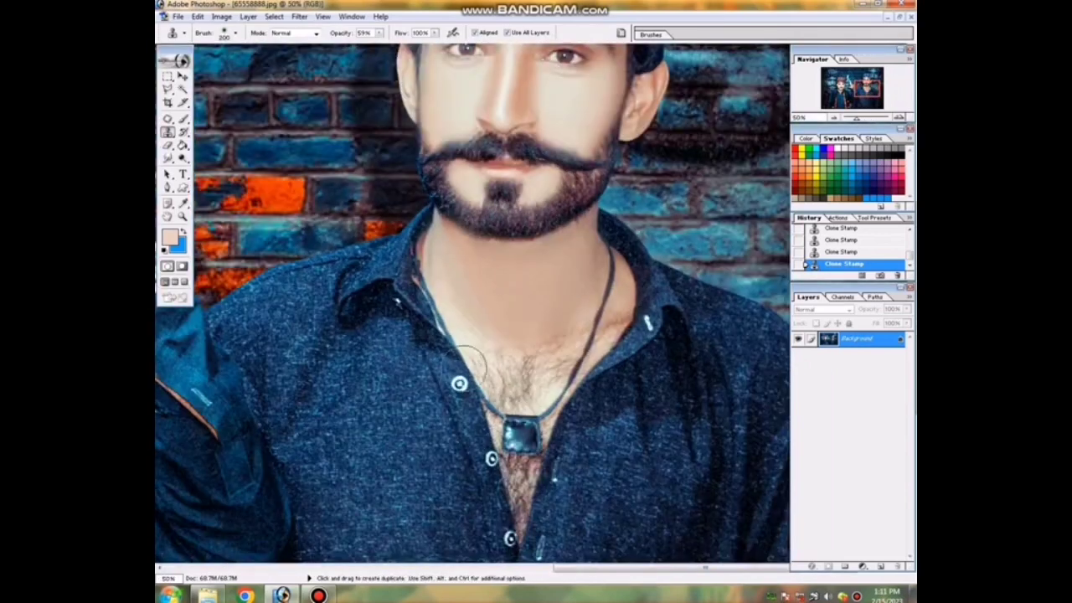
# Lighten the neck skin with the Dodge tool
pyautogui.press('o')
pyautogui.moveTo(571, 314); pyautogui.dragTo(550, 263)
pyautogui.hotkey('ctrl', '+')
pyautogui.hotkey('ctrl', '+')
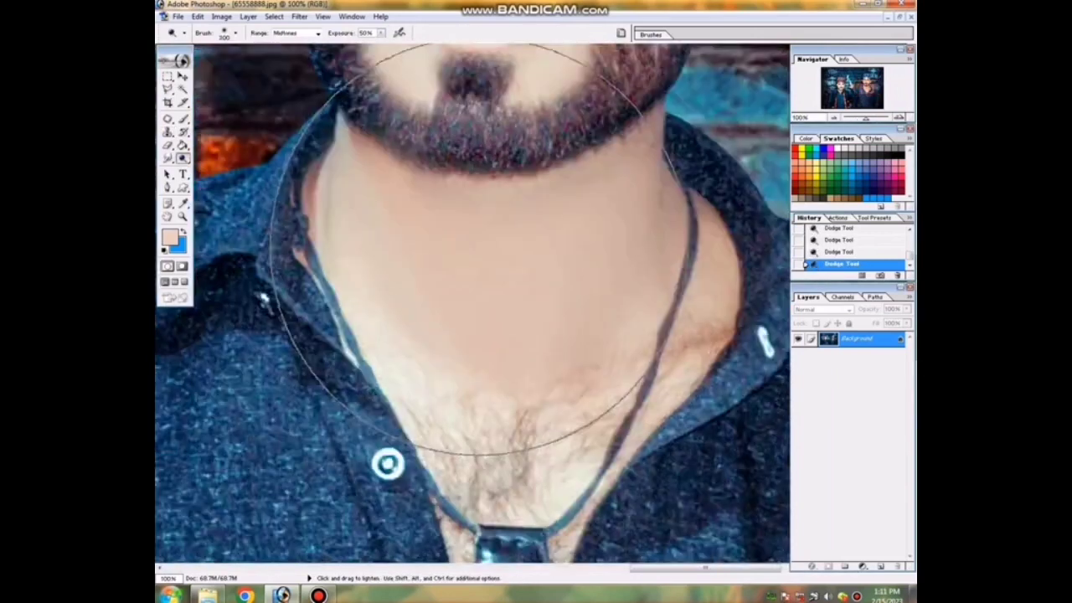
pyautogui.scroll(3, 478, 310)
# Tint the lower lip red with the Brush
pyautogui.press('b')
pyautogui.click(796, 149)
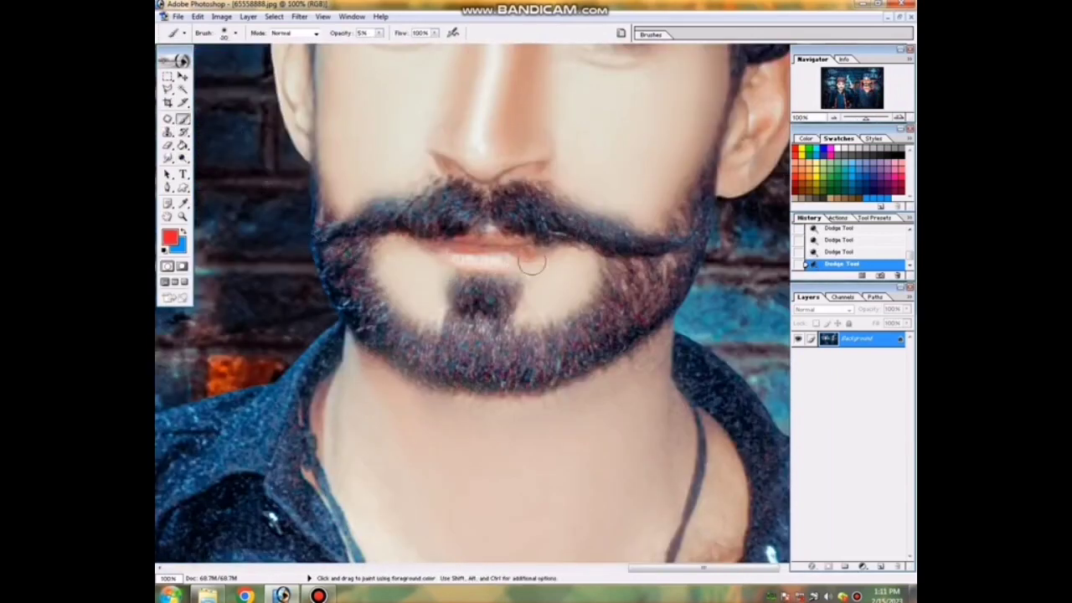
pyautogui.moveTo(536, 256)
pyautogui.mouseDown()
pyautogui.moveTo(469, 256)
pyautogui.moveTo(502, 259)
pyautogui.mouseUp()
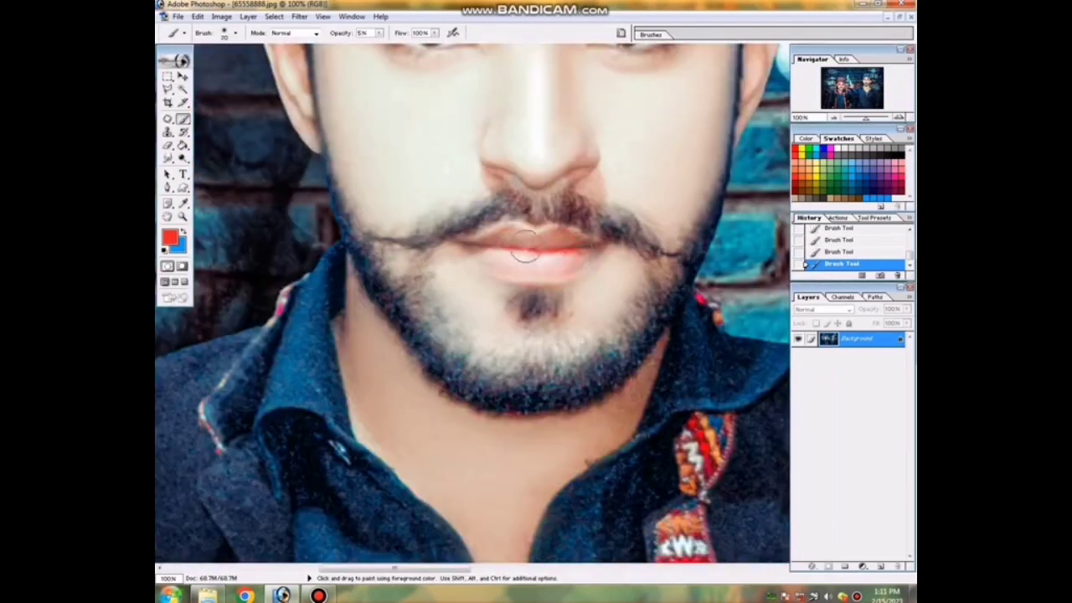
# Dodge the neck and chest area to lighten it further
pyautogui.hotkey('ctrl', '0')
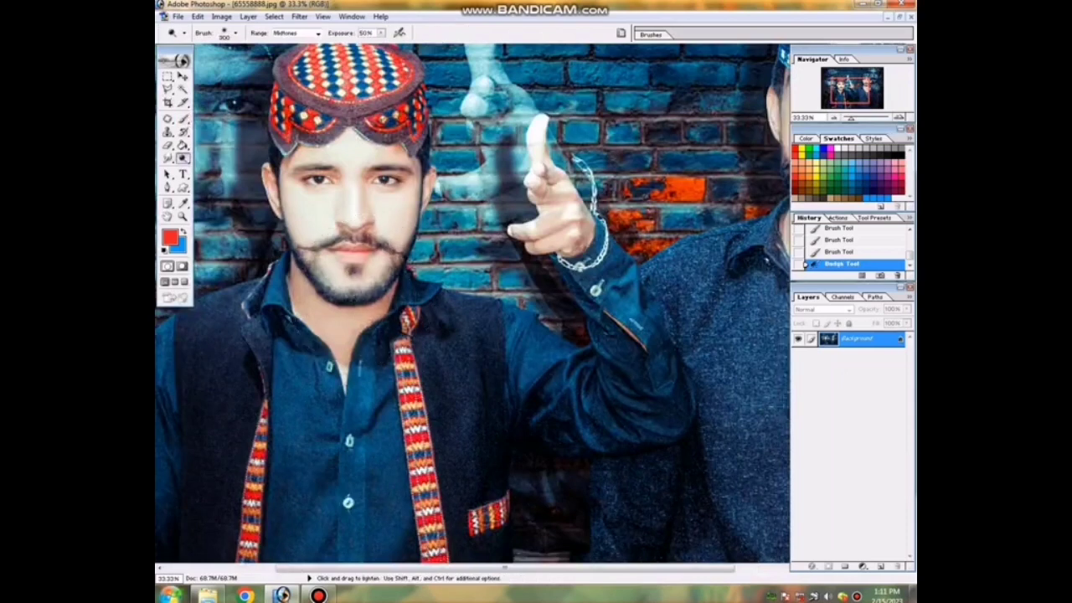
pyautogui.moveTo(381, 314)
pyautogui.mouseDown()
pyautogui.moveTo(352, 343)
pyautogui.moveTo(310, 360)
pyautogui.mouseUp()
pyautogui.moveTo(284, 309); pyautogui.dragTo(320, 334)
# Save the edited photo as JPEG, confirming the save options
pyautogui.hotkey('ctrl', '-')
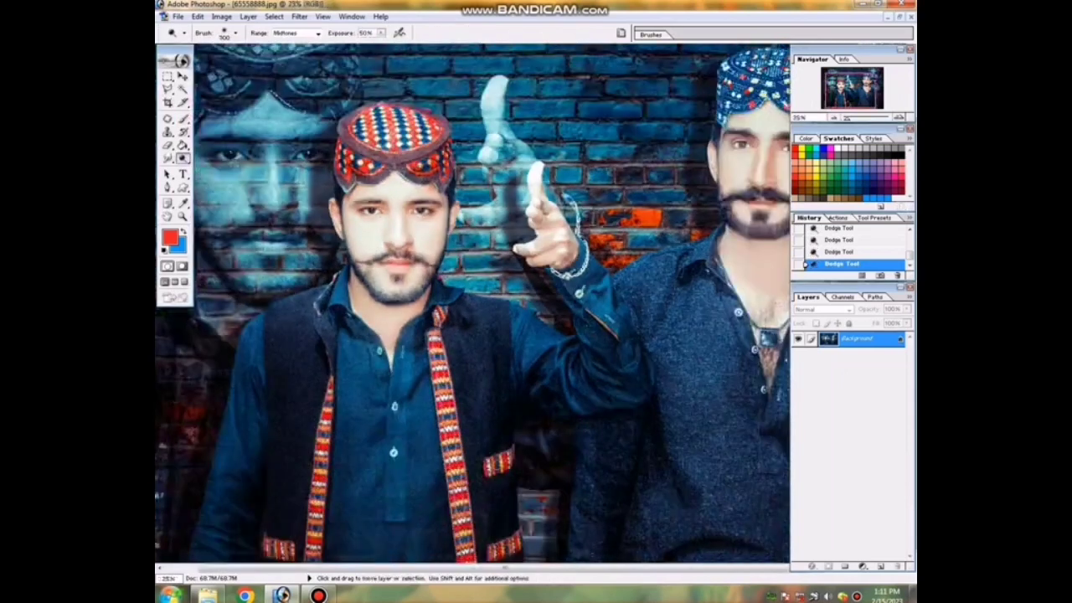
pyautogui.hotkey('ctrl', '-')
pyautogui.hotkey('ctrl', '-')
pyautogui.hotkey('ctrl', '-')
pyautogui.hotkey('ctrl', 's')
pyautogui.press('Return')
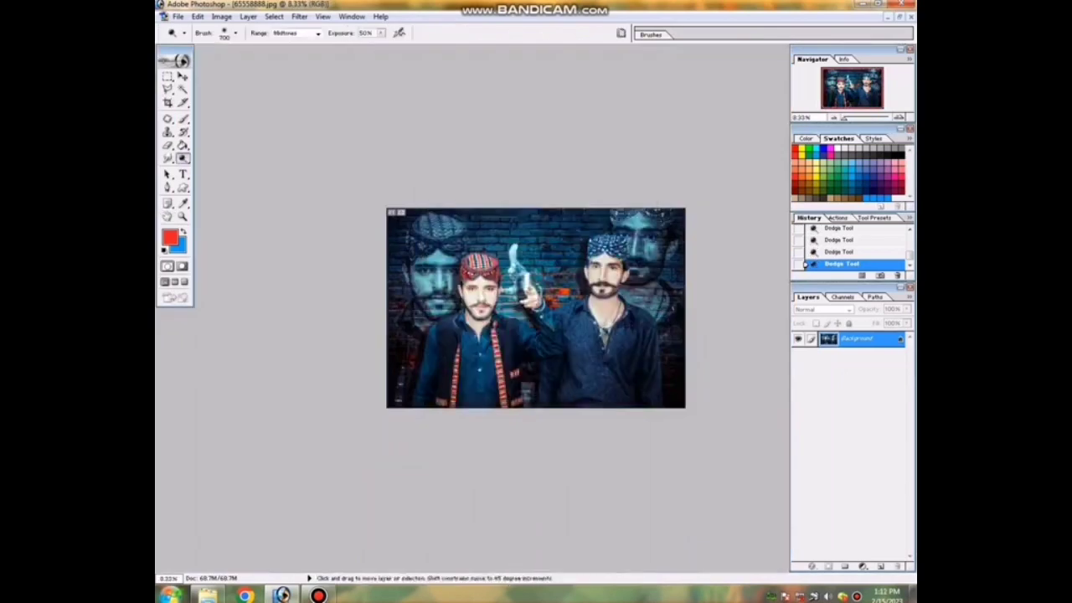
# Zoom in on the two men and bring up Levels
pyautogui.hotkey('ctrl', '+')
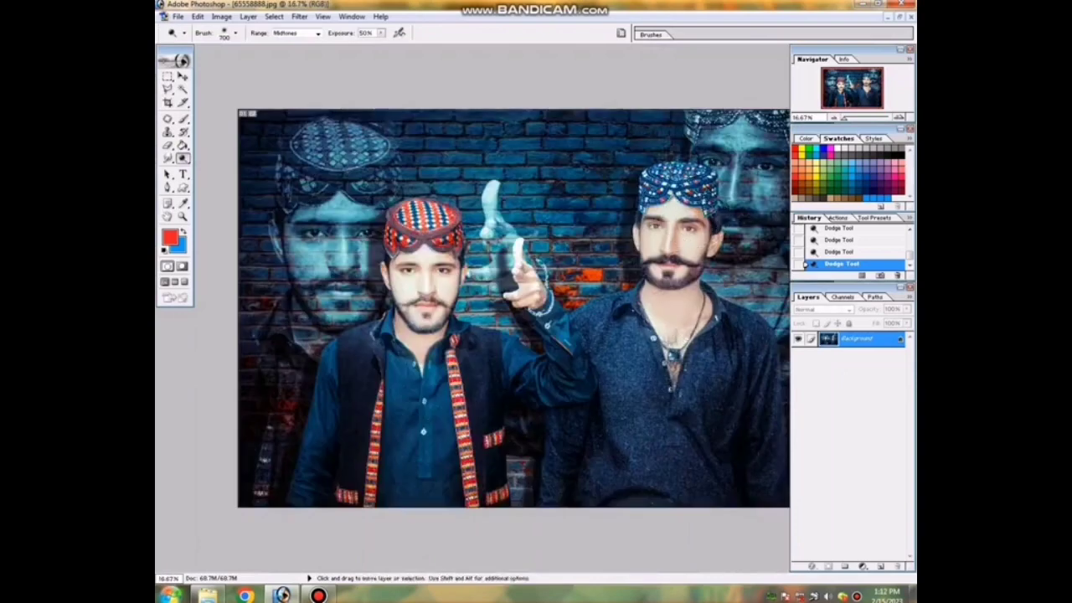
pyautogui.hotkey('ctrl', '+')
pyautogui.hotkey('ctrl', 'l')
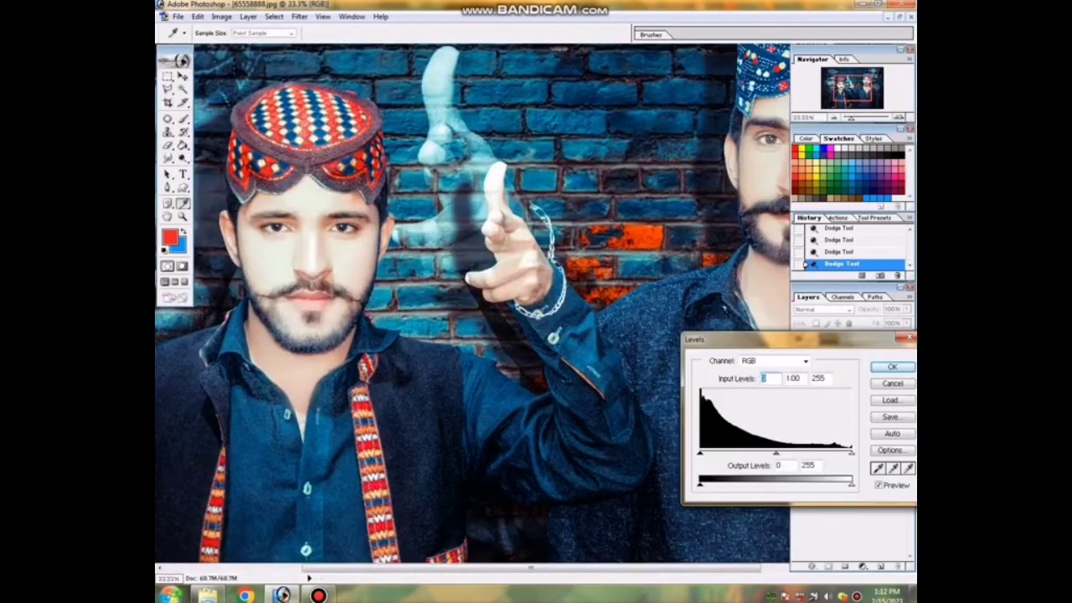
# Apply Levels with a lower RGB white input and Red output white at 243
pyautogui.press('Tab')
pyautogui.press('Tab')
pyautogui.hotkey('shift', 'Down')
pyautogui.click(774, 360)
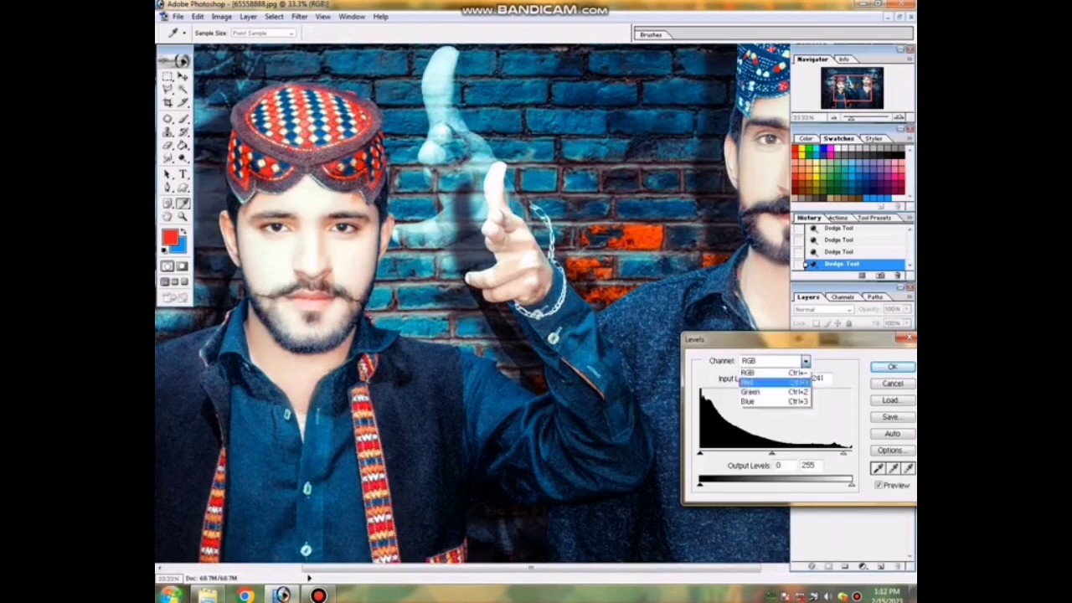
pyautogui.click(754, 383)
pyautogui.click(808, 464)
pyautogui.press('Tab')
pyautogui.hotkey('shift', 'Up')
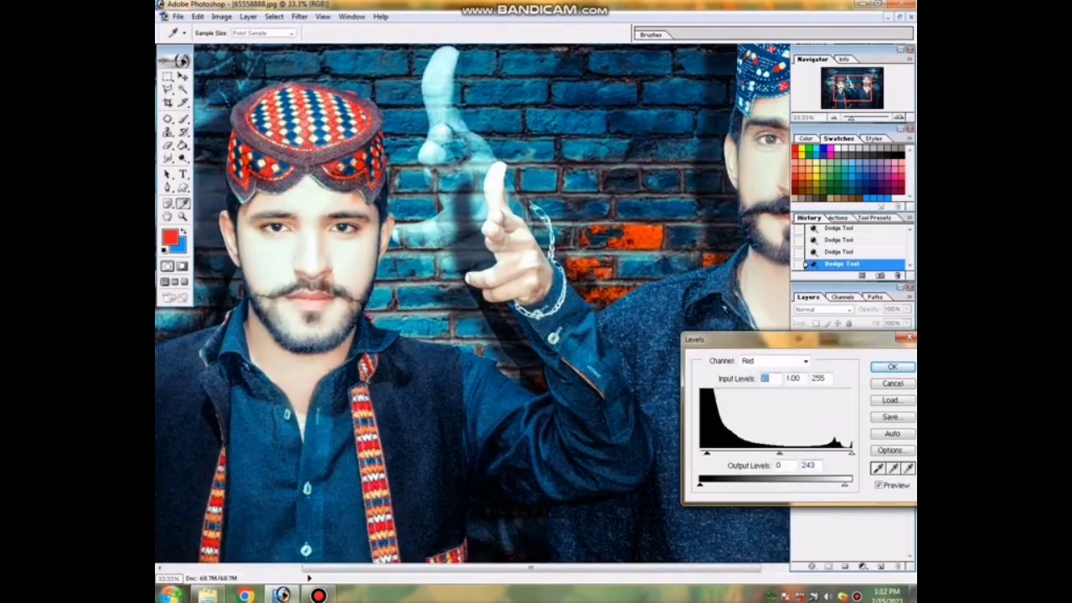
pyautogui.press('Return')
# Save the levels-adjusted photo
pyautogui.hotkey('ctrl', '-')
pyautogui.hotkey('ctrl', '-')
pyautogui.hotkey('ctrl', '-')
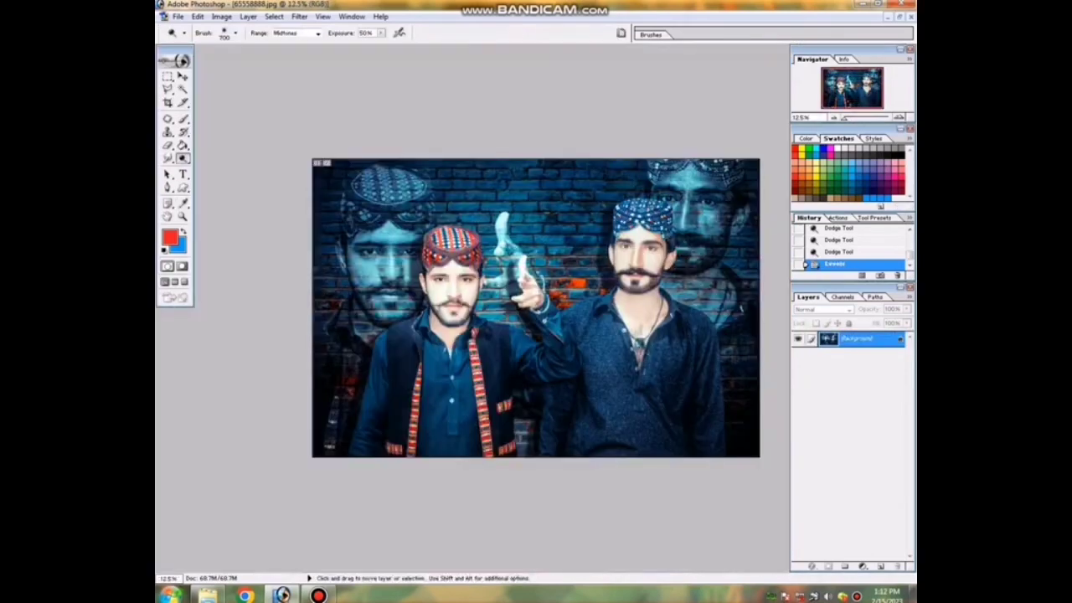
pyautogui.hotkey('ctrl', 's')
pyautogui.click(221, 16)
pyautogui.moveTo(249, 48)
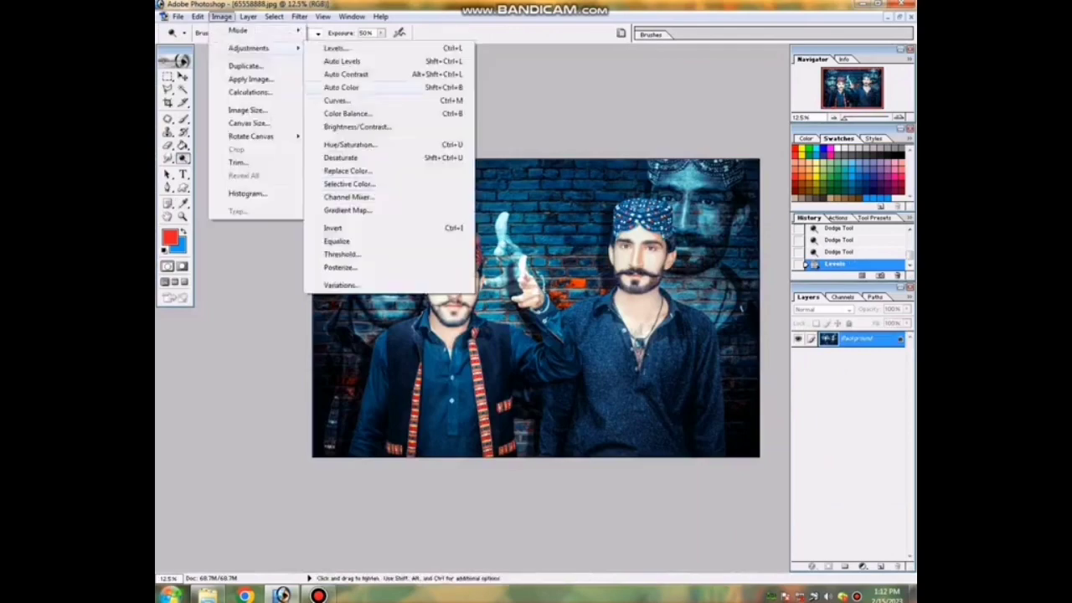